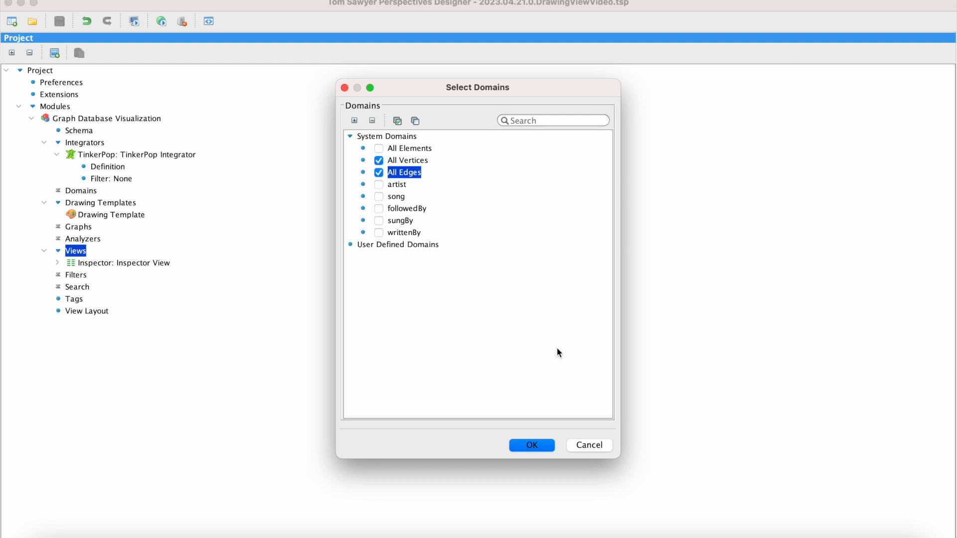
Create the drawing view with the All Vertices and All Edges domains, and review its preferences
{"action": "left_click", "coordinate": [545, 444]}
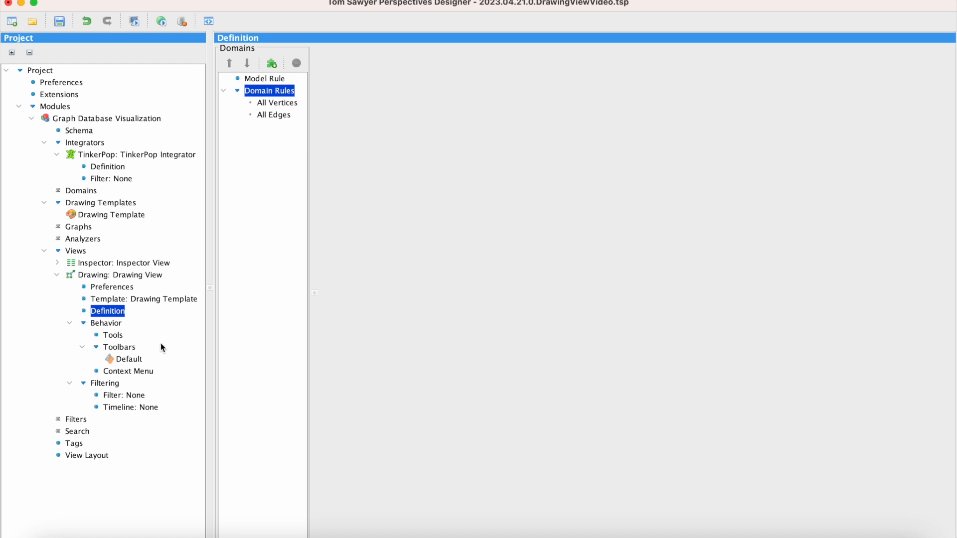
{"action": "left_click", "coordinate": [127, 289]}
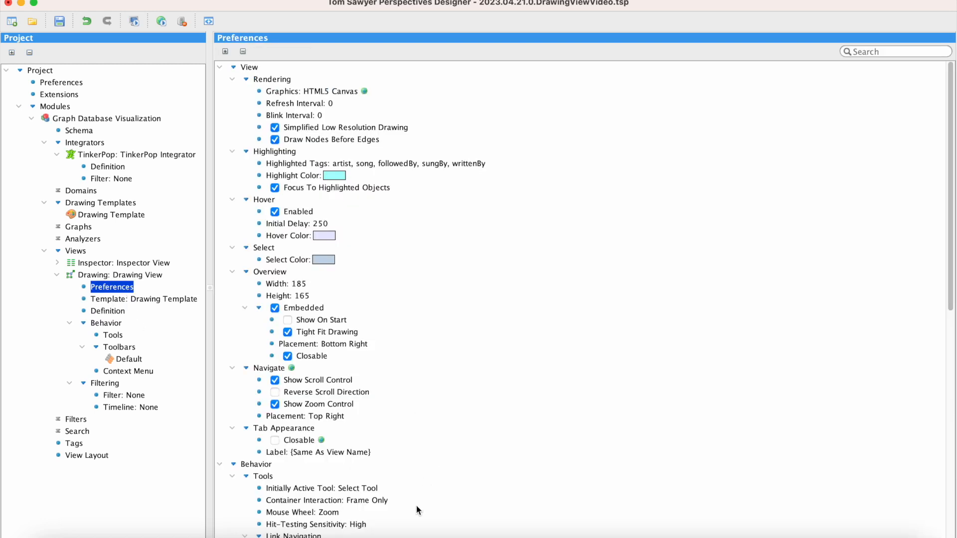
{"action": "scroll", "coordinate": [410, 528], "scroll_direction": "down", "scroll_amount": 10}
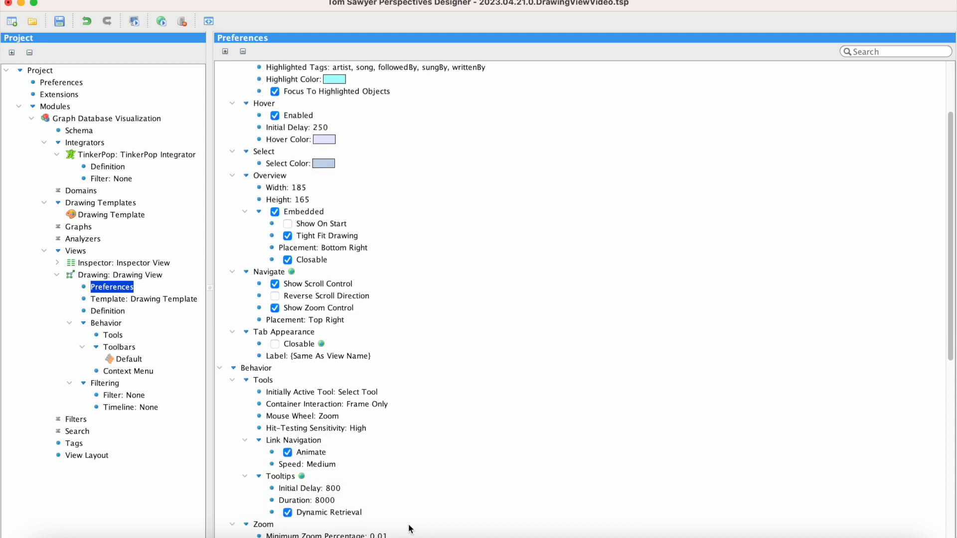
{"action": "scroll", "coordinate": [410, 529], "scroll_direction": "down", "scroll_amount": 8}
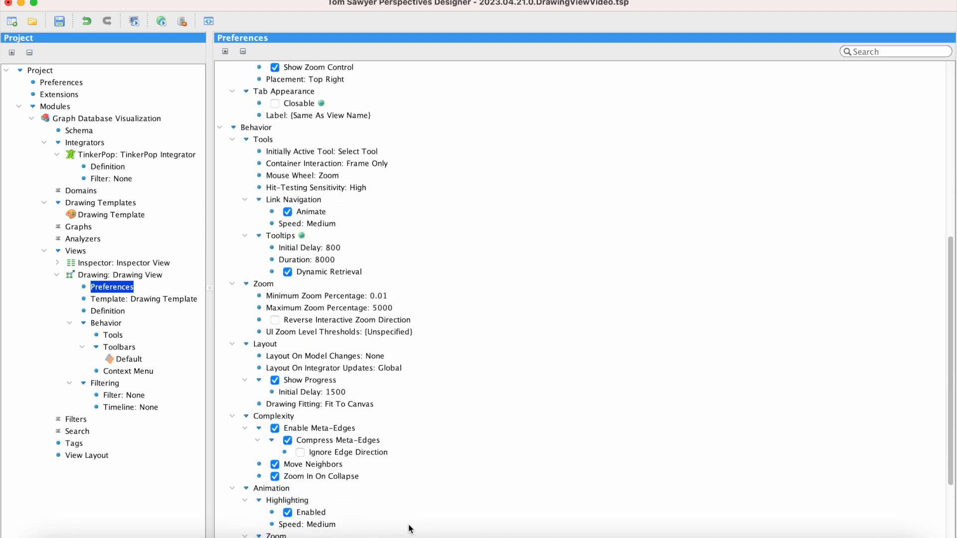
{"action": "scroll", "coordinate": [409, 529], "scroll_direction": "down", "scroll_amount": 2}
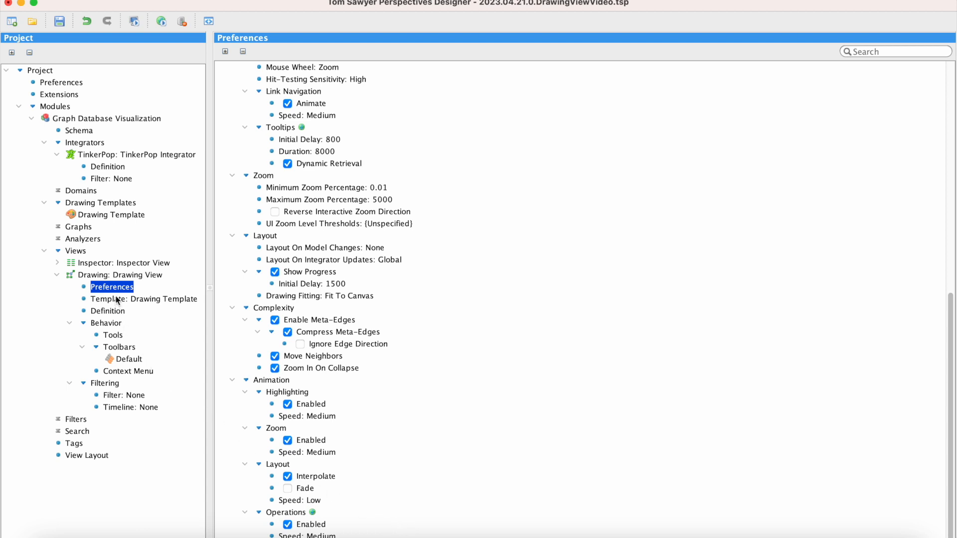
Examine the default node and edge templates in Drawing Template and the template choice for the drawing view
{"action": "left_click", "coordinate": [118, 300]}
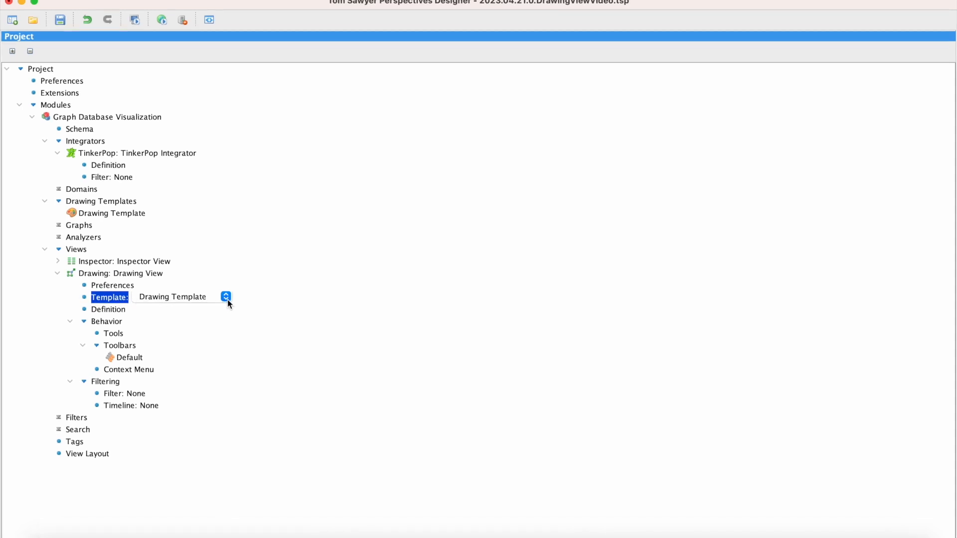
{"action": "left_click", "coordinate": [136, 213]}
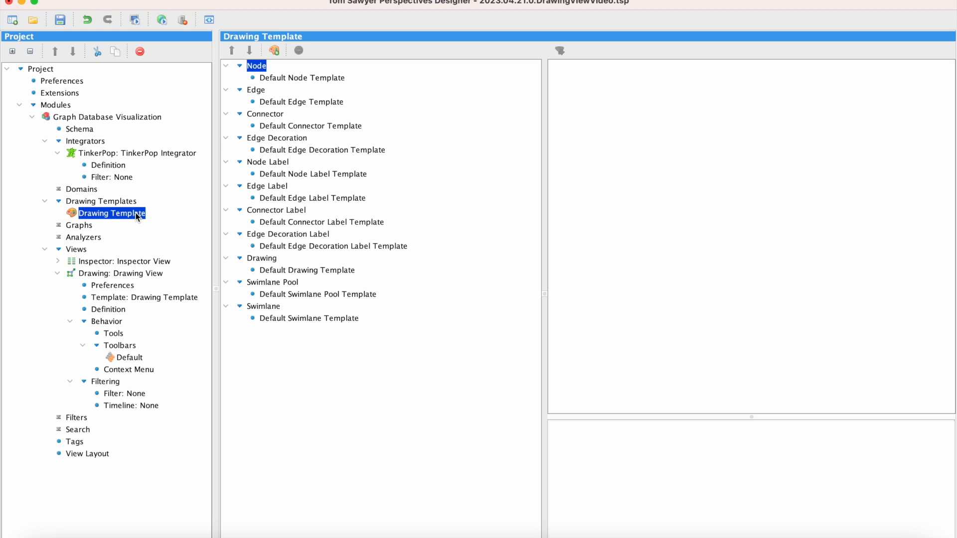
{"action": "left_click", "coordinate": [328, 80]}
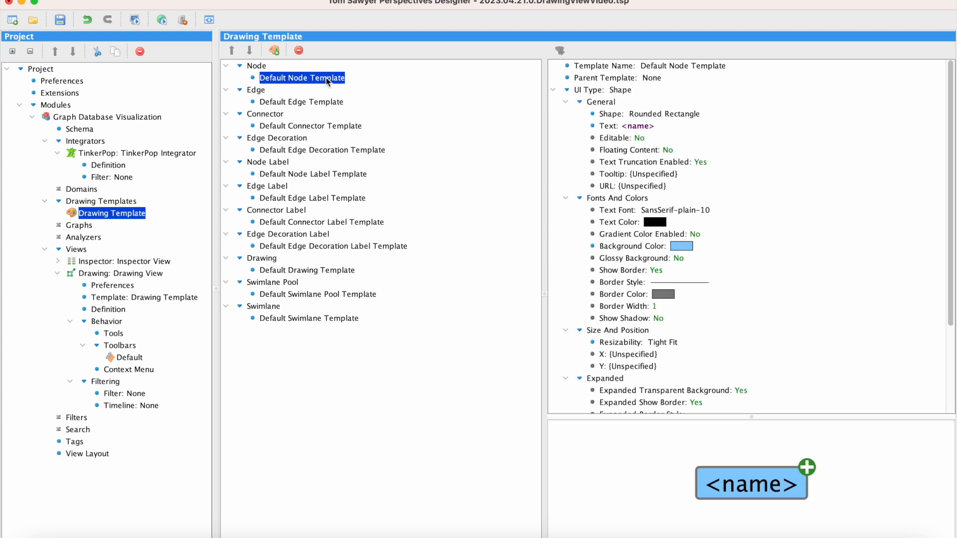
{"action": "left_click", "coordinate": [344, 106]}
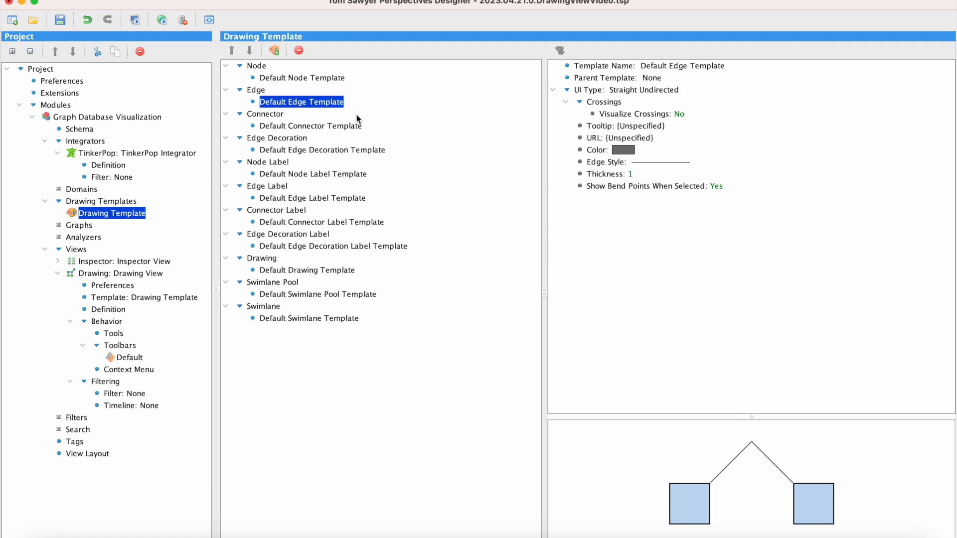
{"action": "left_click", "coordinate": [113, 297]}
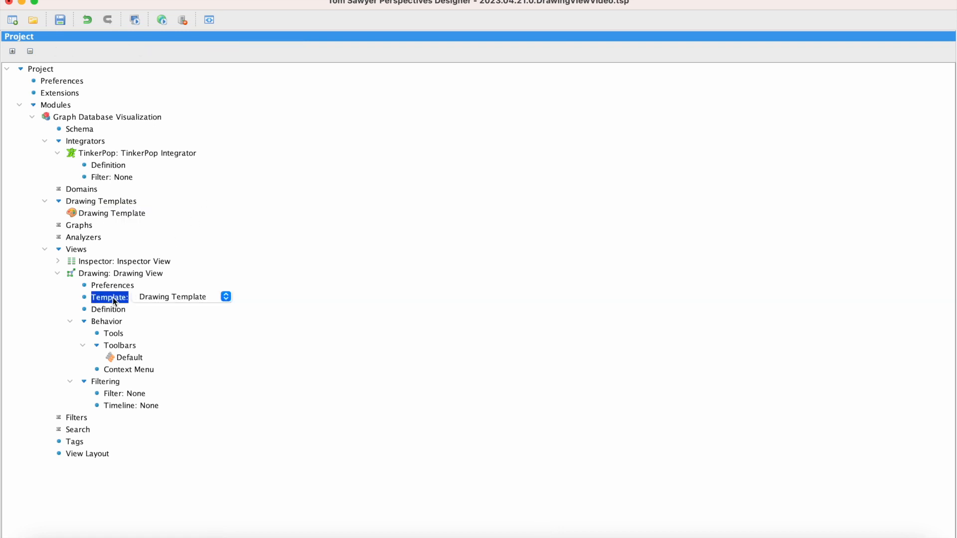
{"action": "left_click", "coordinate": [225, 297]}
{"action": "left_click", "coordinate": [226, 298]}
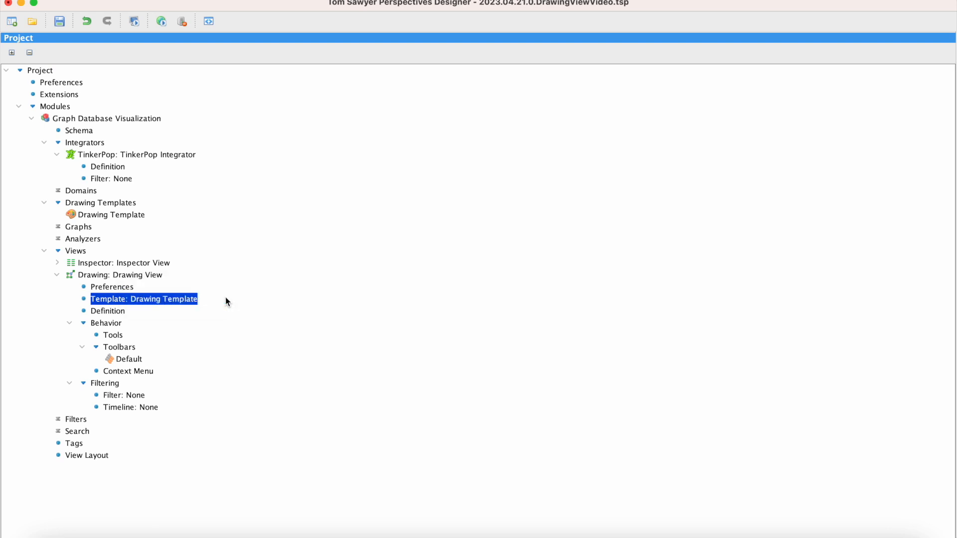
Add an Add Node action to the view's All Vertices domain rule, with node ID node.$id() and Default Node Template
{"action": "left_click", "coordinate": [124, 312]}
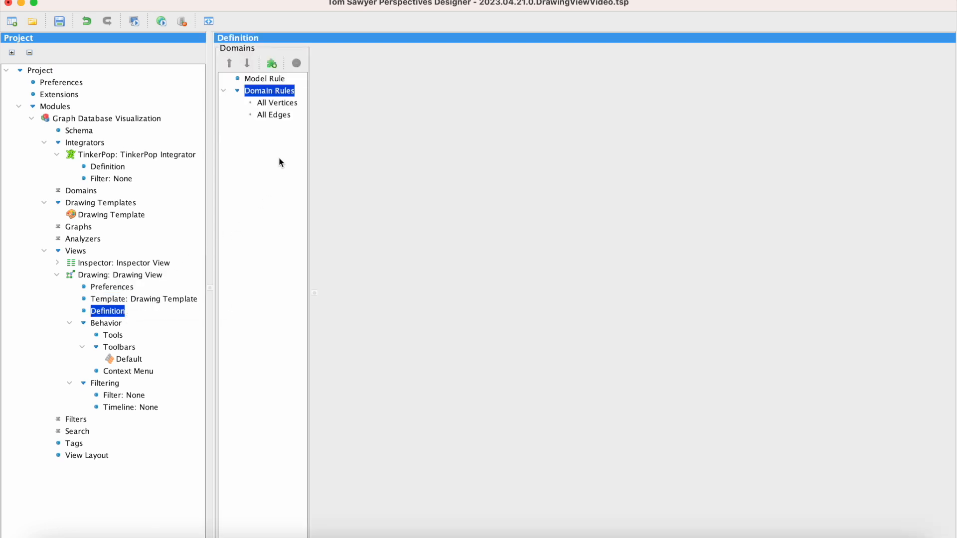
{"action": "left_click", "coordinate": [293, 104]}
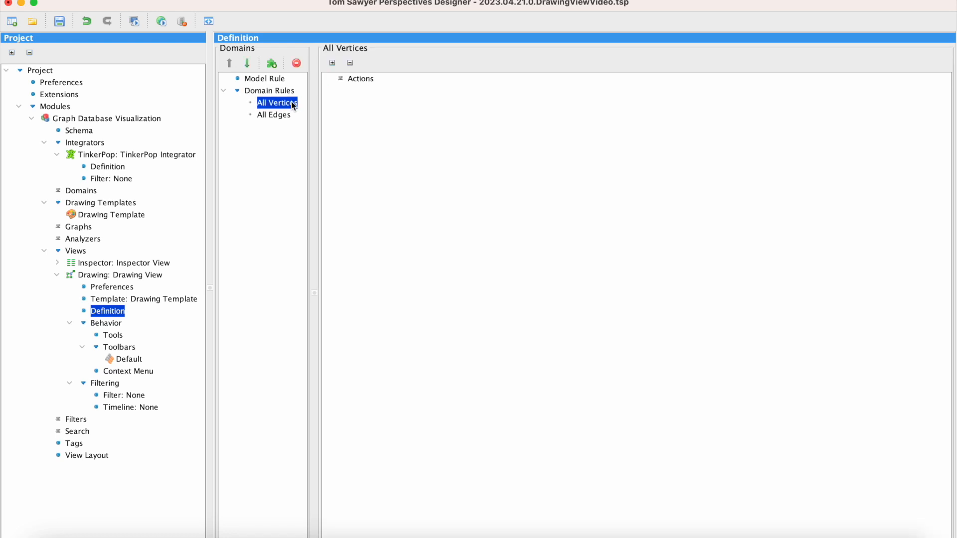
{"action": "left_click", "coordinate": [361, 79]}
{"action": "right_click", "coordinate": [371, 82]}
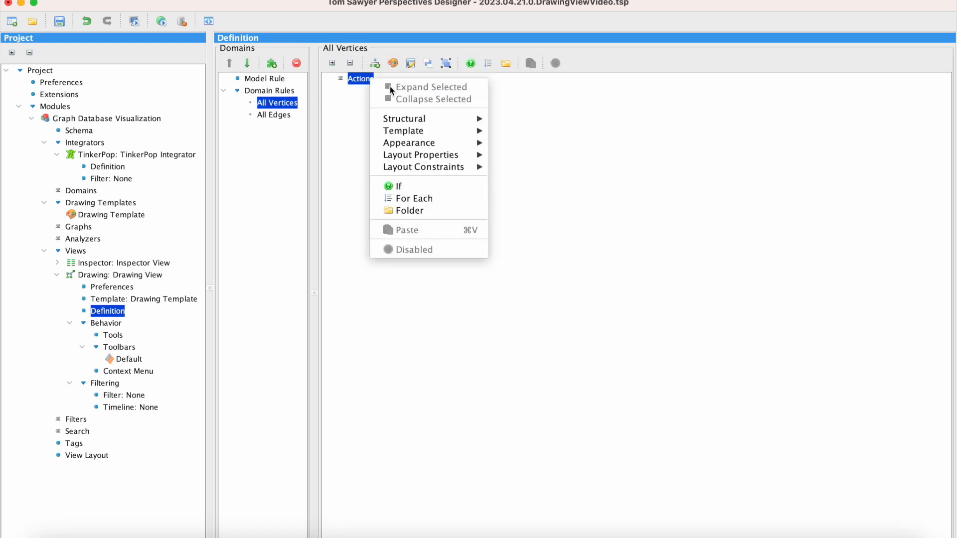
{"action": "mouse_move", "coordinate": [440, 115]}
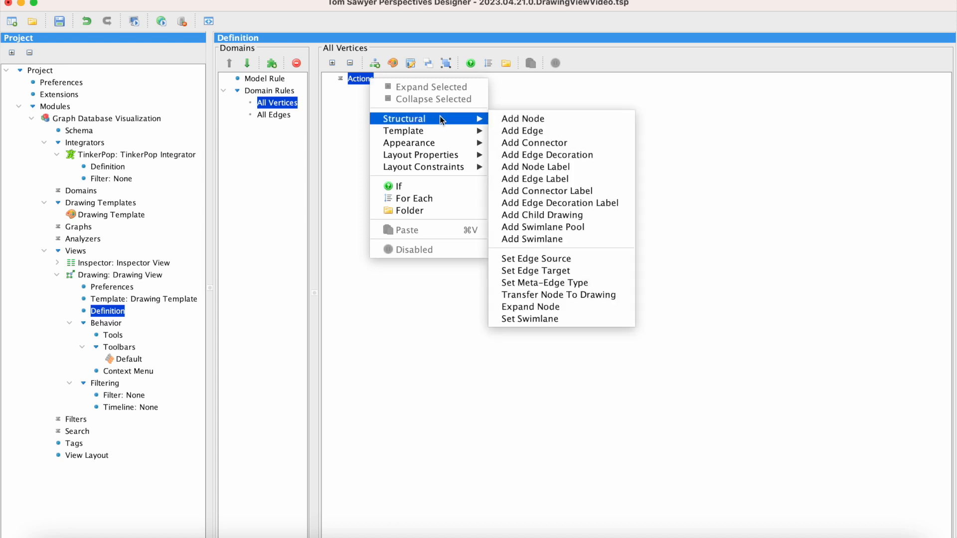
{"action": "left_click", "coordinate": [557, 115]}
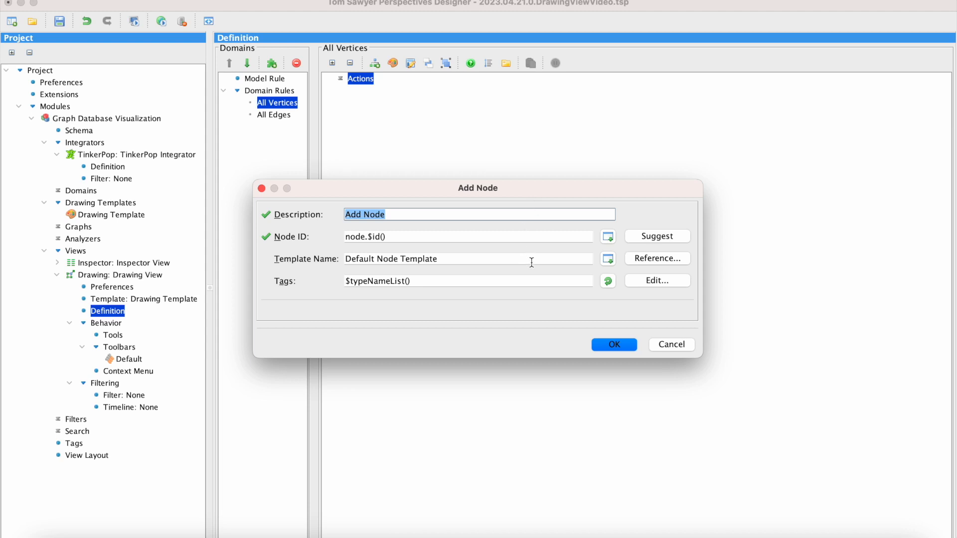
{"action": "left_click", "coordinate": [604, 345]}
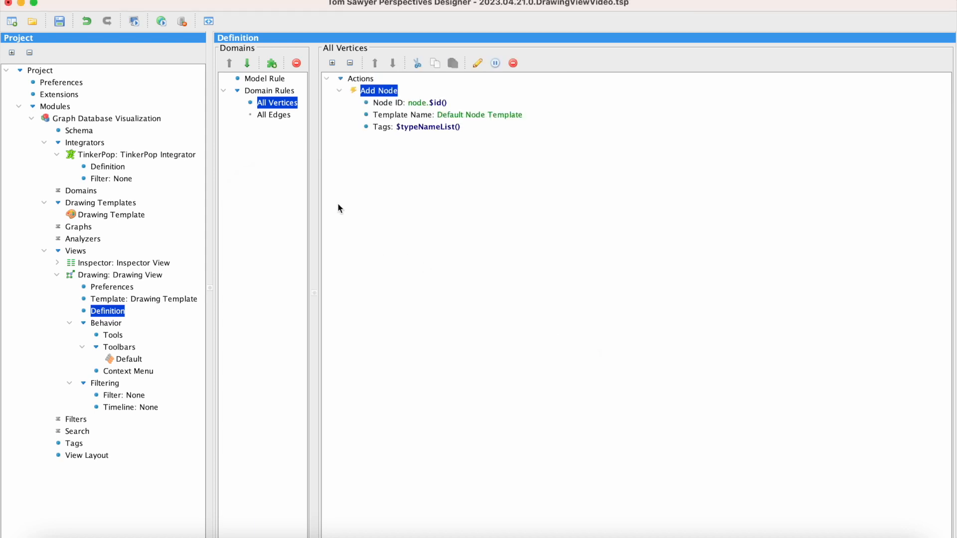
Add an Add Edge action to the All Edges rule with edge.$id(), source node.$sourceId(), target node.$targetId() and Default Edge Template
{"action": "left_click", "coordinate": [273, 115]}
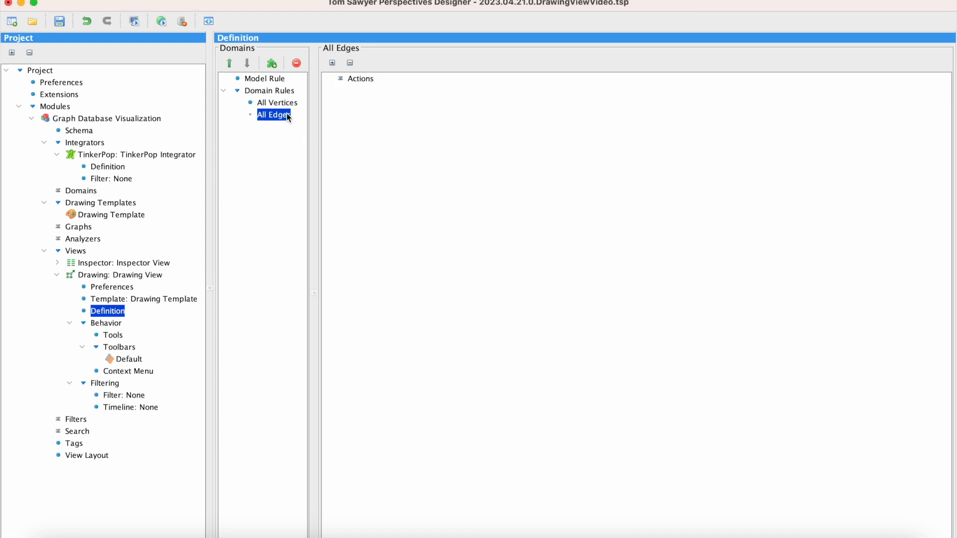
{"action": "right_click", "coordinate": [371, 84]}
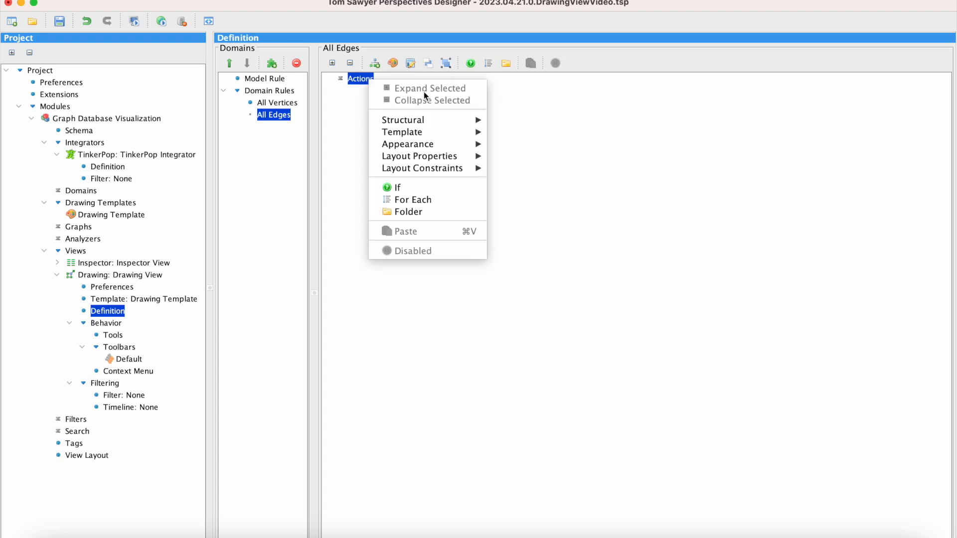
{"action": "mouse_move", "coordinate": [459, 120]}
{"action": "left_click", "coordinate": [551, 131]}
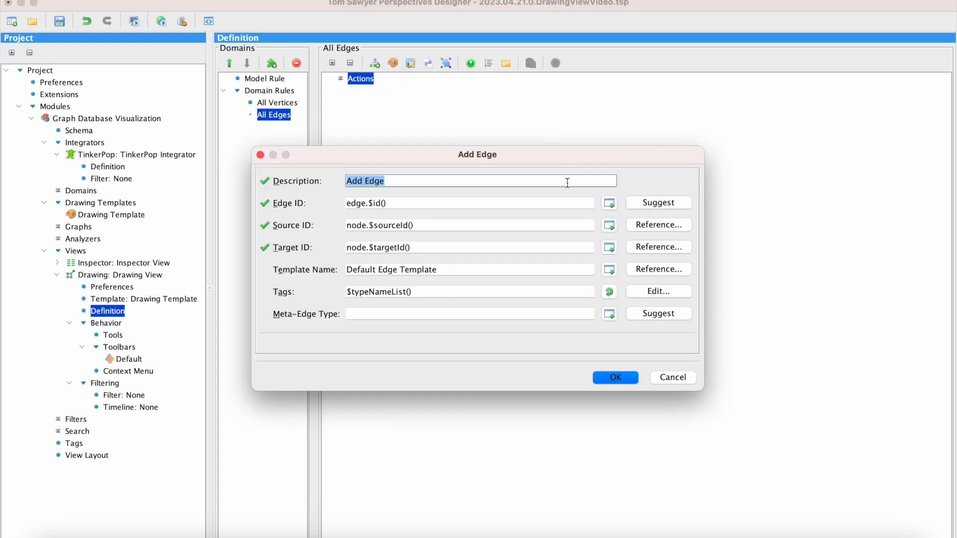
{"action": "left_click", "coordinate": [624, 378]}
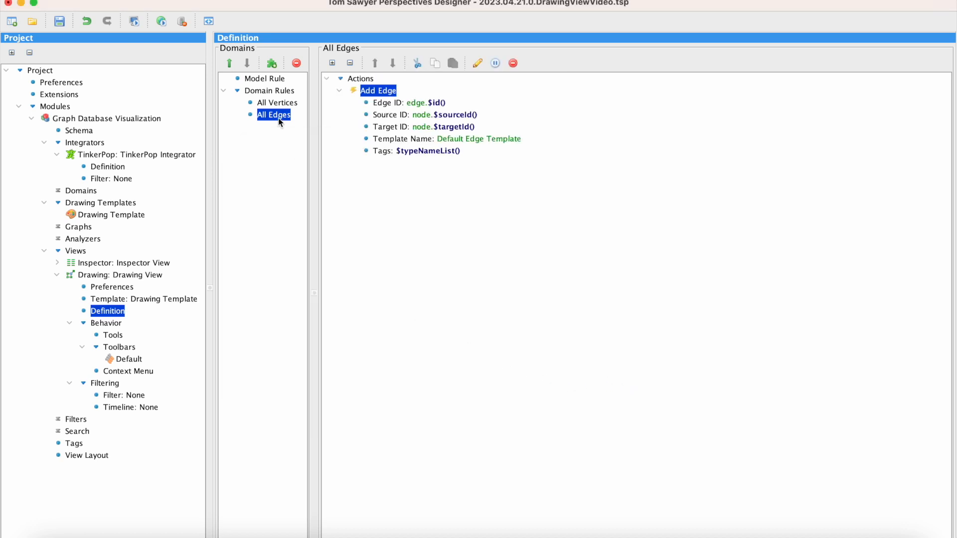
Set the layout style to Bundle in the model rule's Set Drawing Layout Properties action
{"action": "left_click", "coordinate": [279, 80]}
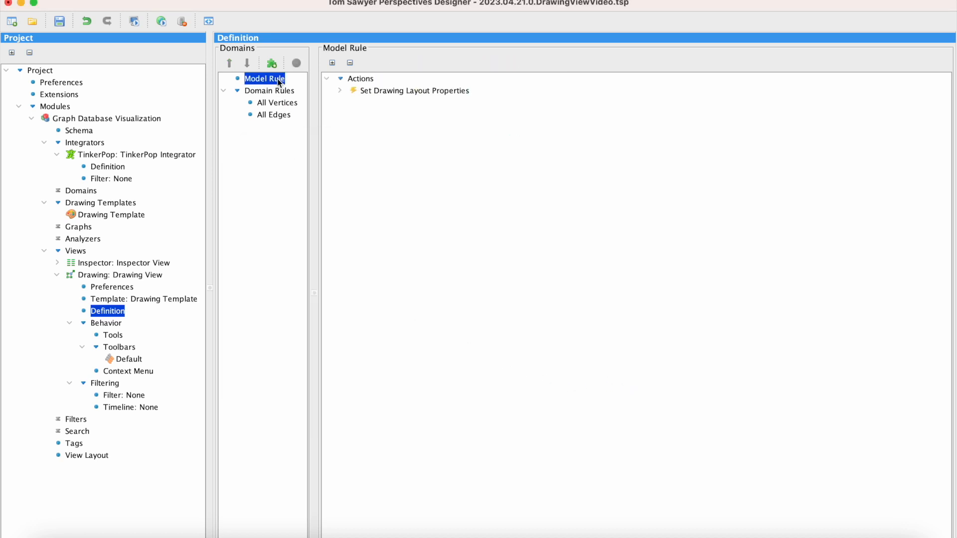
{"action": "double_click", "coordinate": [369, 92]}
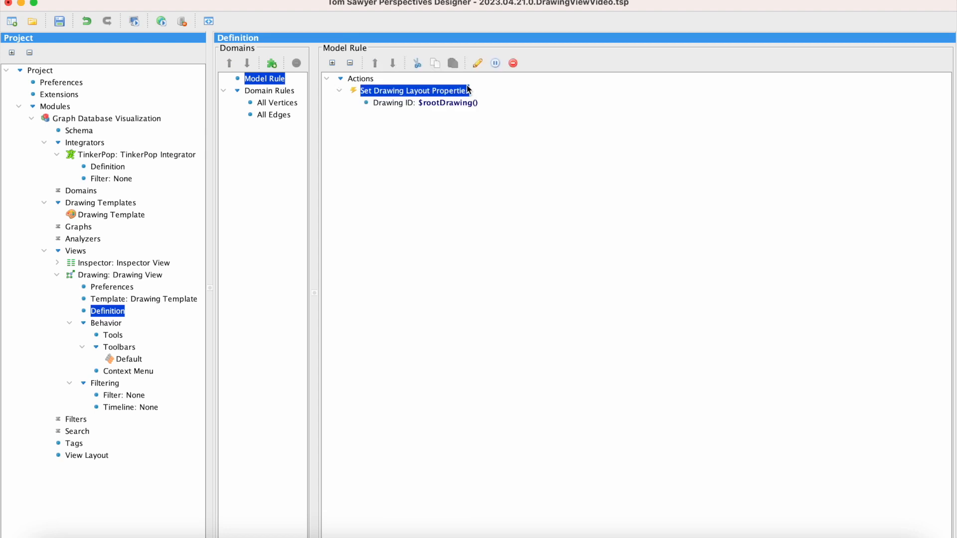
{"action": "right_click", "coordinate": [469, 88]}
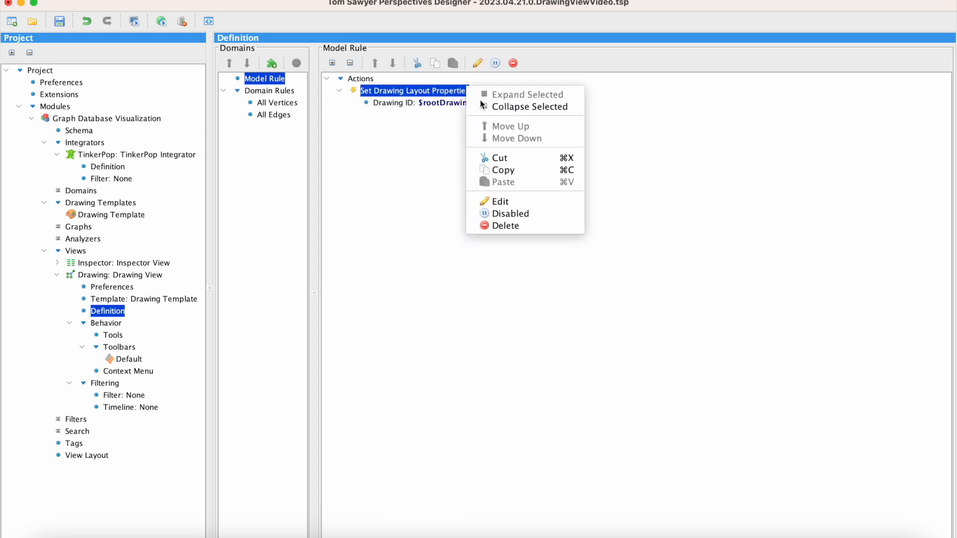
{"action": "left_click", "coordinate": [529, 200]}
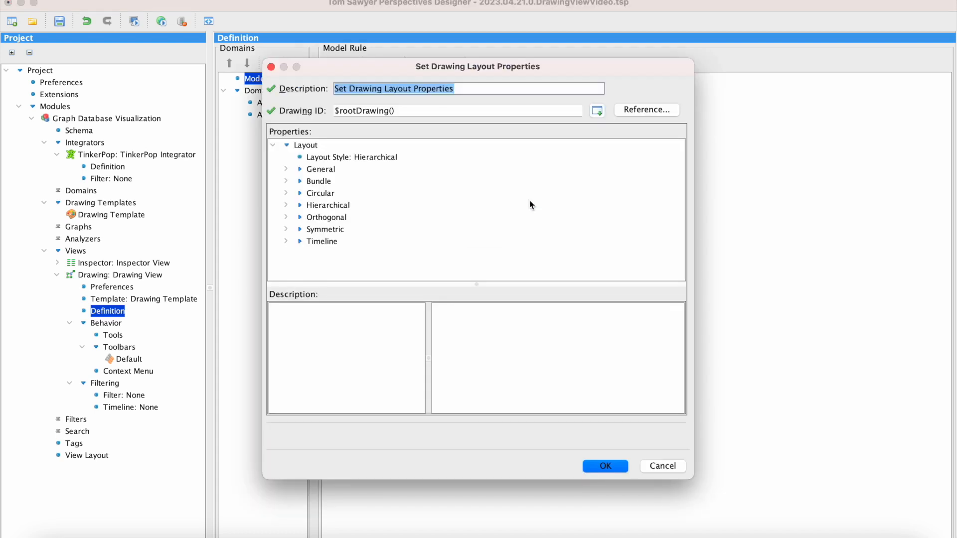
{"action": "left_click", "coordinate": [394, 158]}
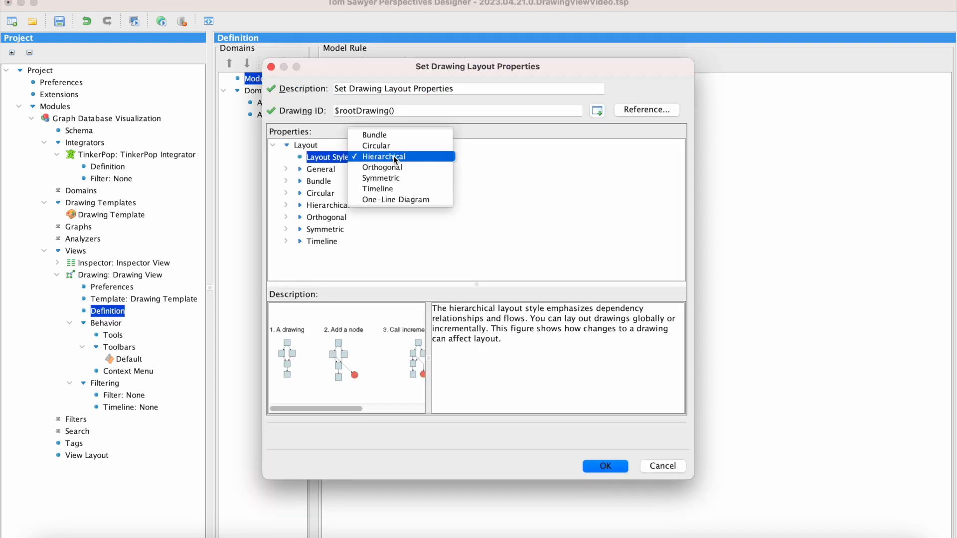
{"action": "key", "text": "Escape"}
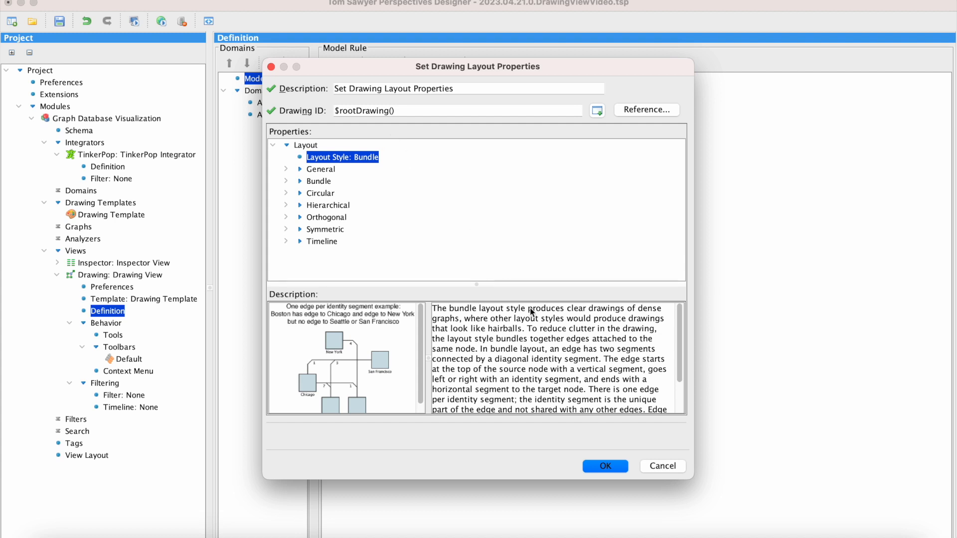
{"action": "left_click", "coordinate": [605, 466]}
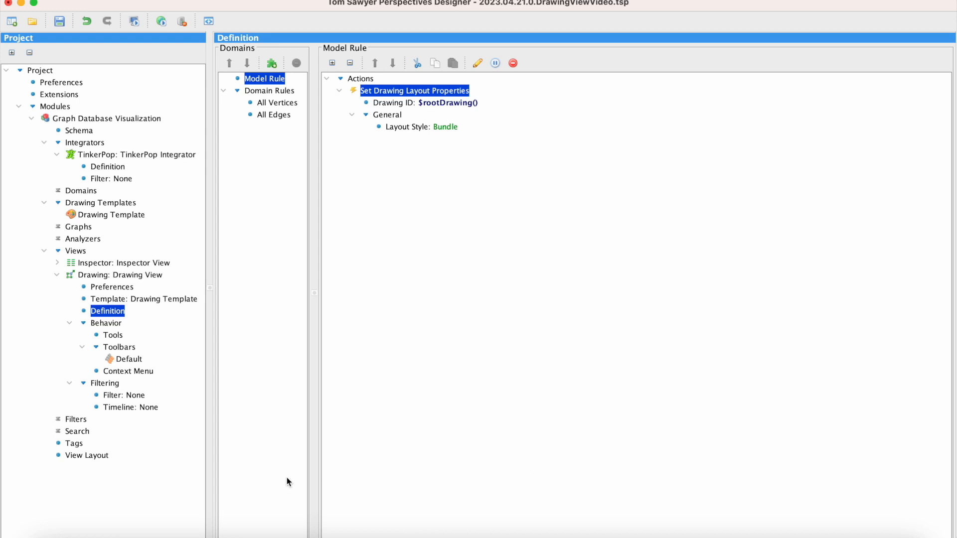
Add the Drawing View as the content of the module's empty view layout
{"action": "left_click", "coordinate": [91, 456]}
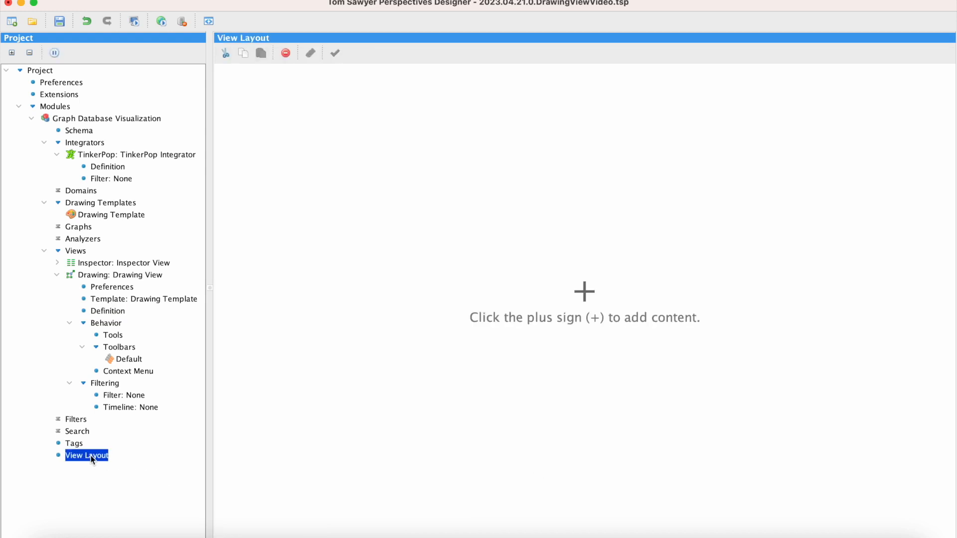
{"action": "right_click", "coordinate": [546, 300]}
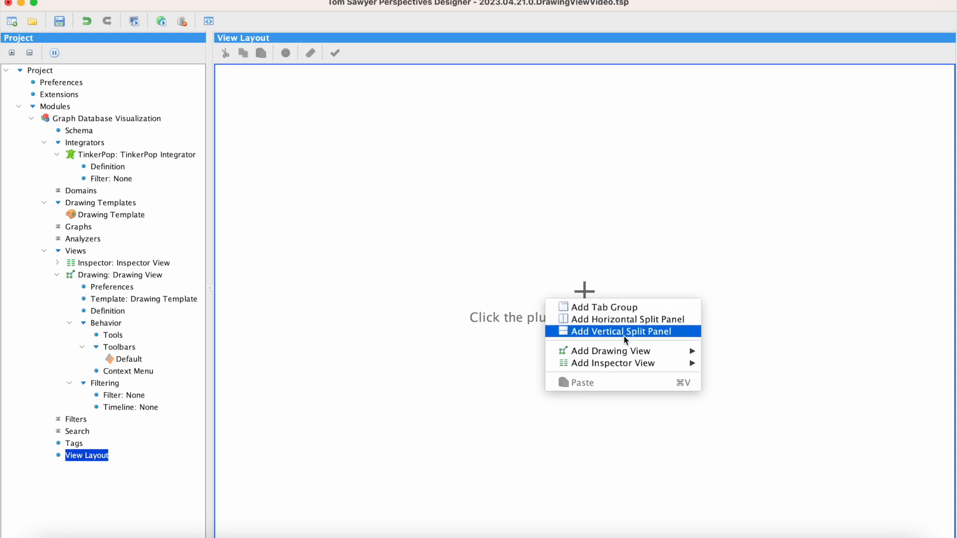
{"action": "mouse_move", "coordinate": [648, 351]}
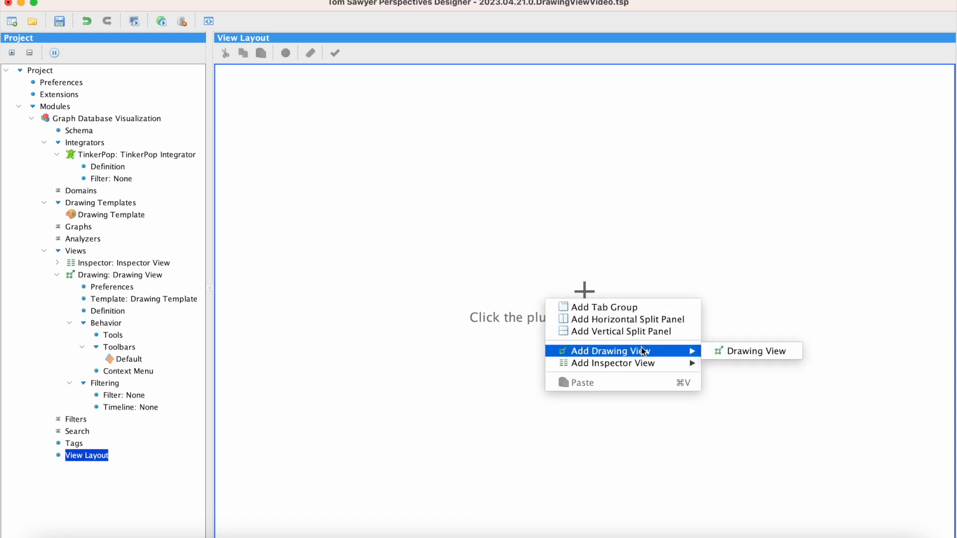
{"action": "left_click", "coordinate": [793, 351]}
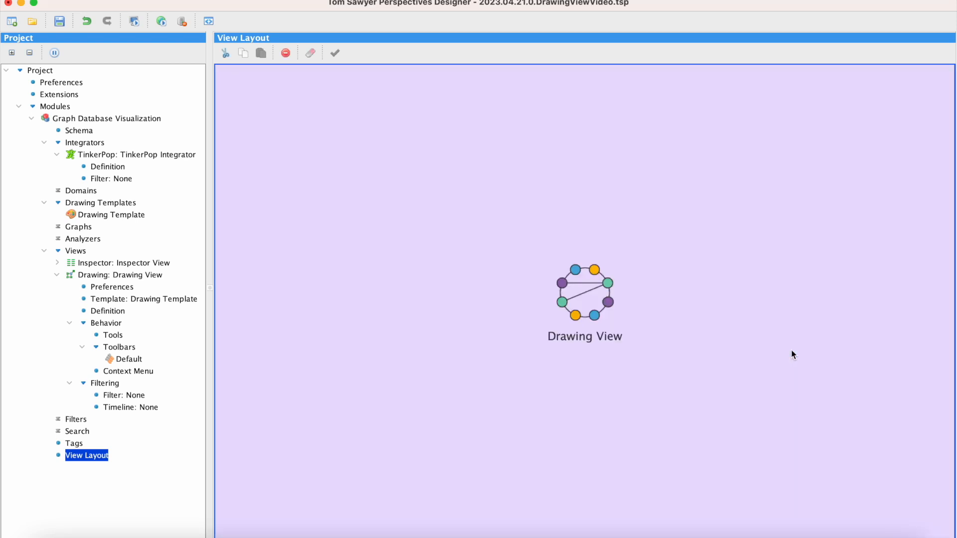
Preview the project in the web browser to check the drawing, and return to Perspectives Designer
{"action": "left_click", "coordinate": [160, 21]}
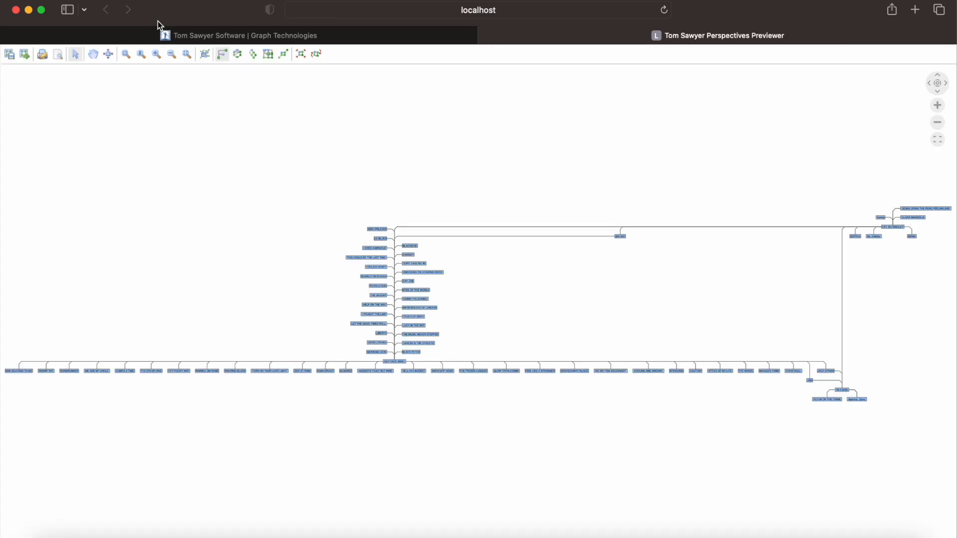
{"action": "left_click", "coordinate": [783, 535]}
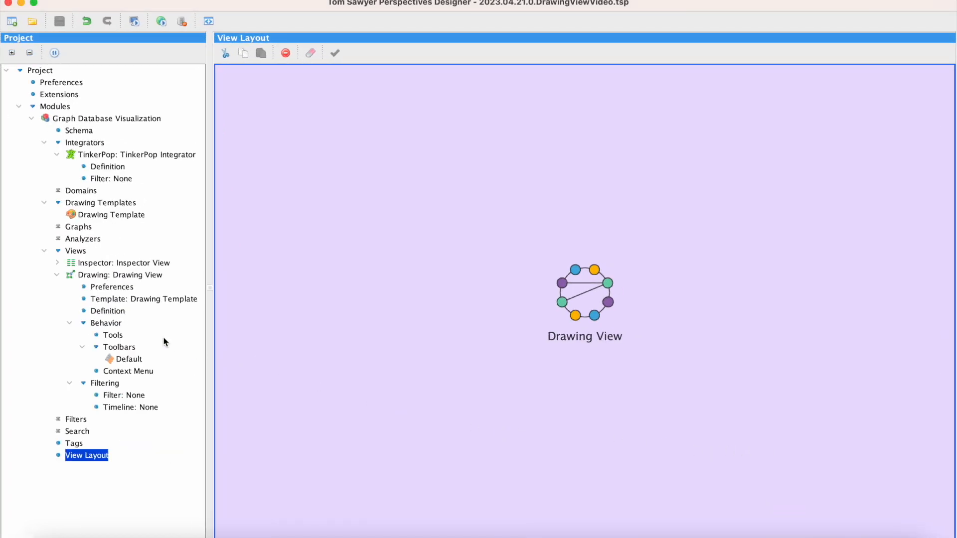
Add a Between Tool to the Drawing View's behavior tools and name it Add Edge Tool
{"action": "left_click", "coordinate": [119, 337]}
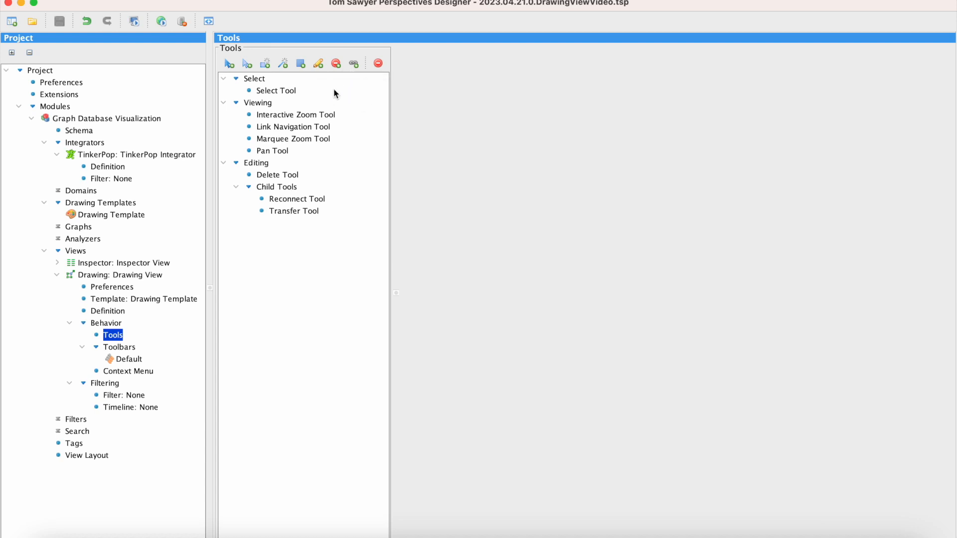
{"action": "left_click", "coordinate": [282, 67]}
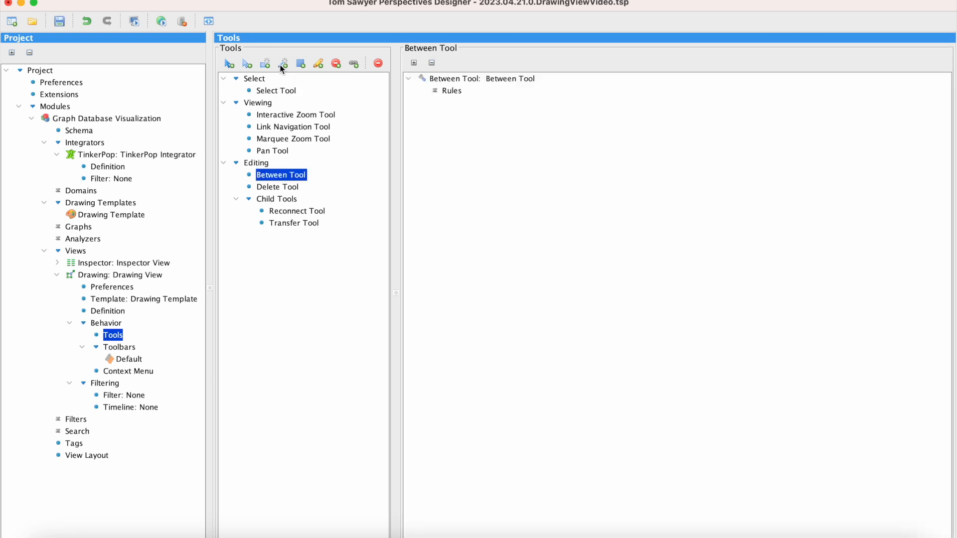
{"action": "left_click", "coordinate": [517, 79]}
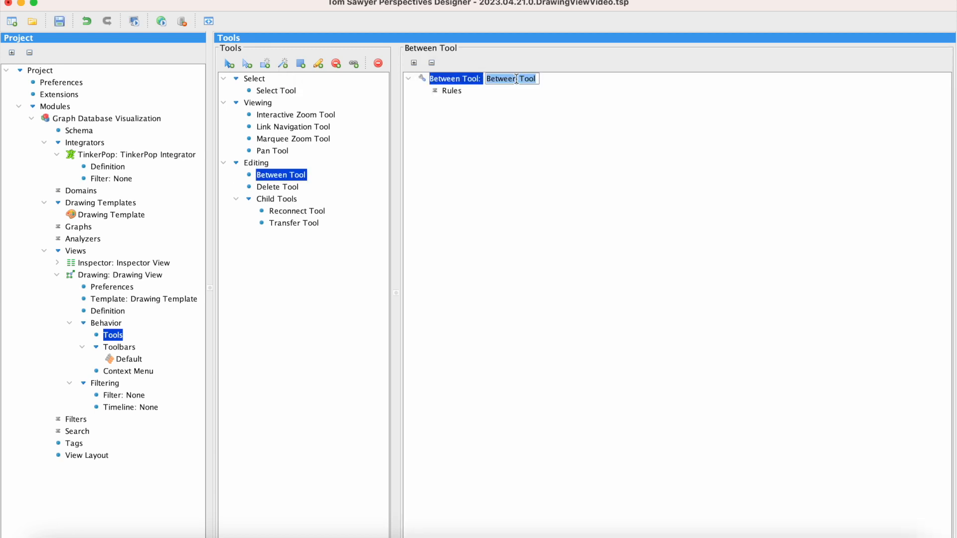
{"action": "type", "text": "Add Edge Tool"}
{"action": "key", "text": "Return"}
Add a rule to the Add Edge Tool with a Has Tags Pair condition using Global as source and target tag
{"action": "right_click", "coordinate": [460, 93]}
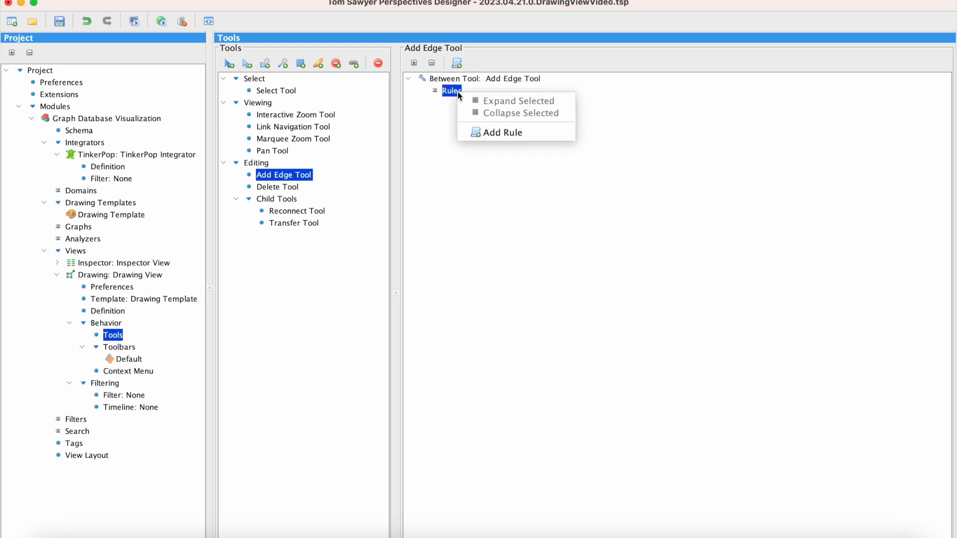
{"action": "left_click", "coordinate": [534, 132]}
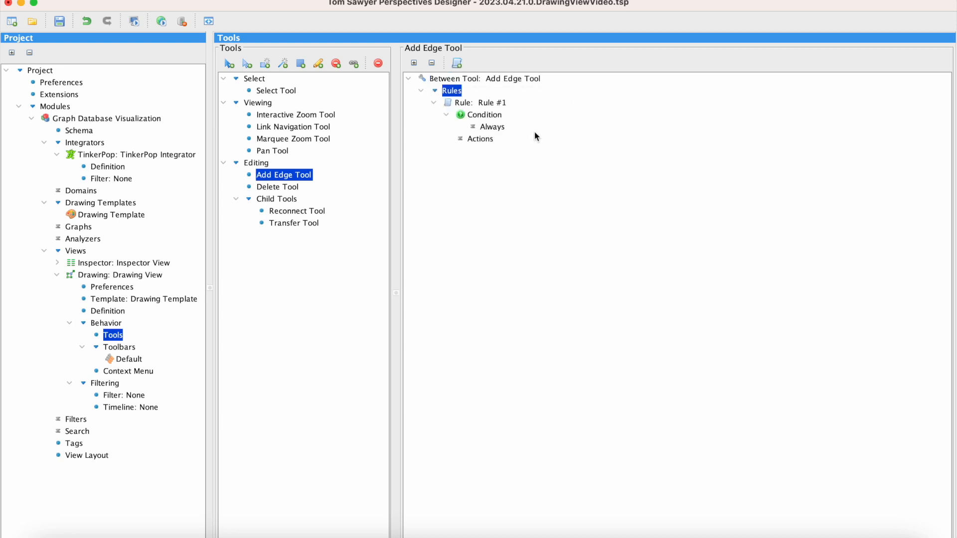
{"action": "right_click", "coordinate": [502, 130]}
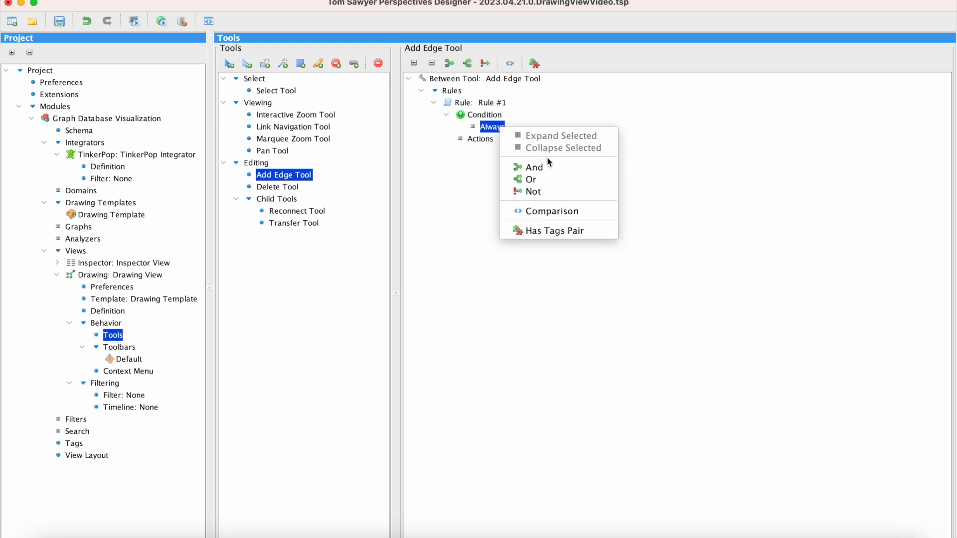
{"action": "left_click", "coordinate": [605, 231]}
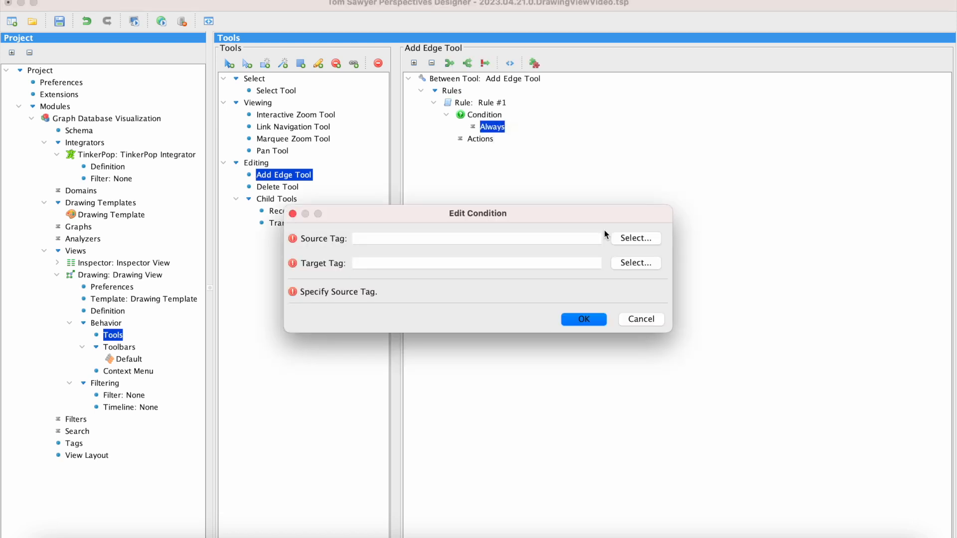
{"action": "left_click", "coordinate": [631, 240]}
{"action": "left_click", "coordinate": [448, 160]}
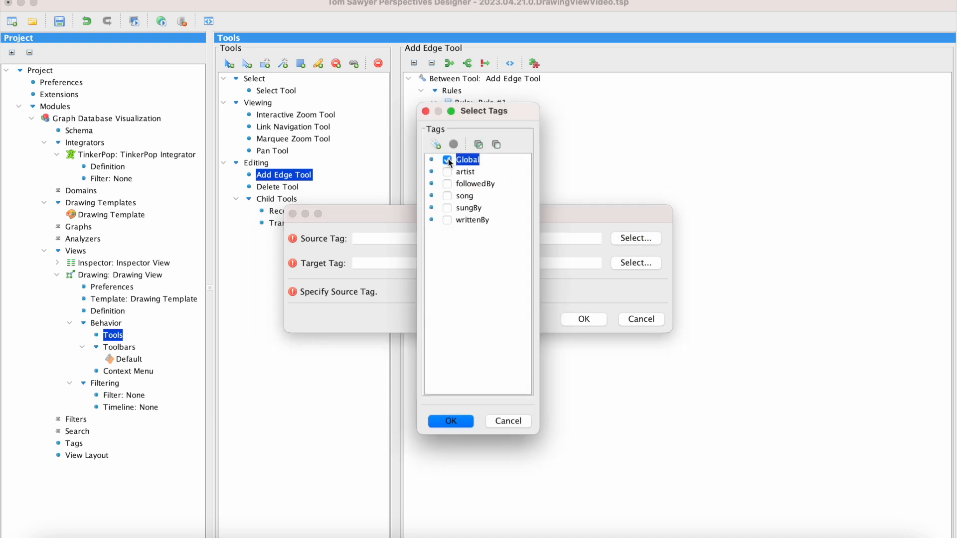
{"action": "left_click", "coordinate": [457, 421]}
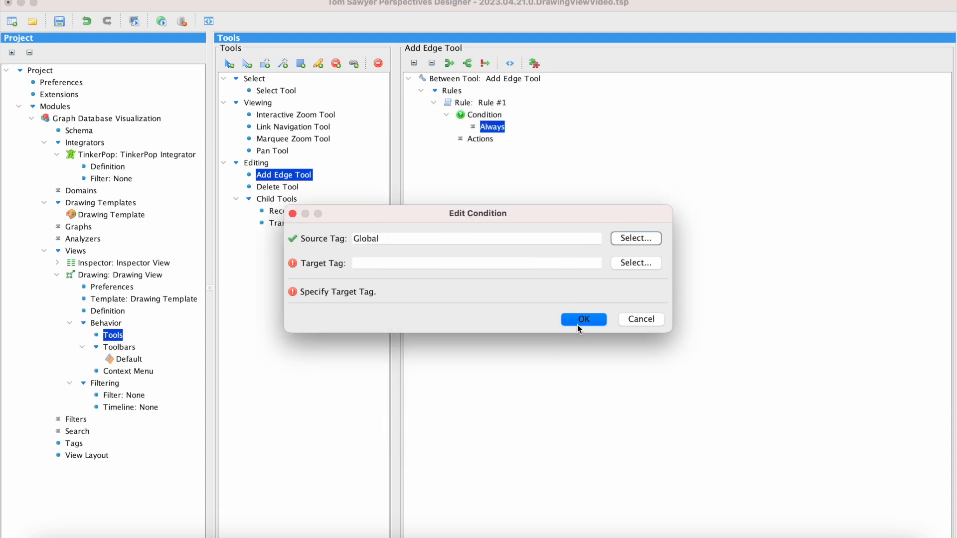
{"action": "left_click", "coordinate": [636, 263]}
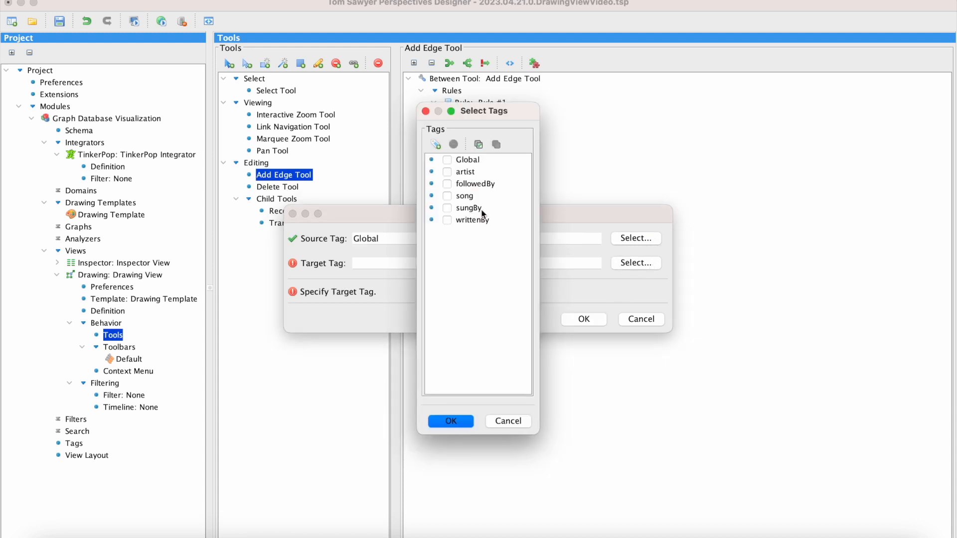
{"action": "left_click", "coordinate": [447, 160]}
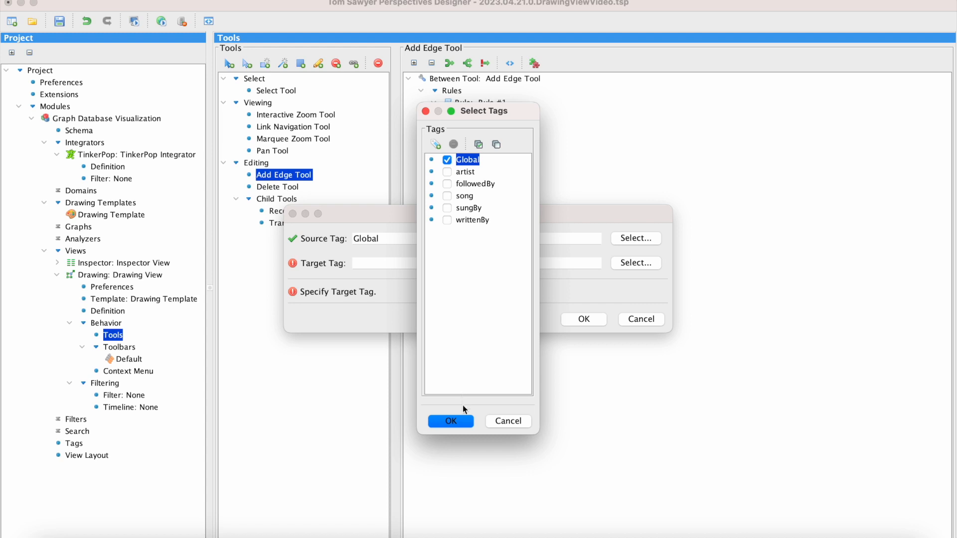
{"action": "left_click", "coordinate": [462, 419]}
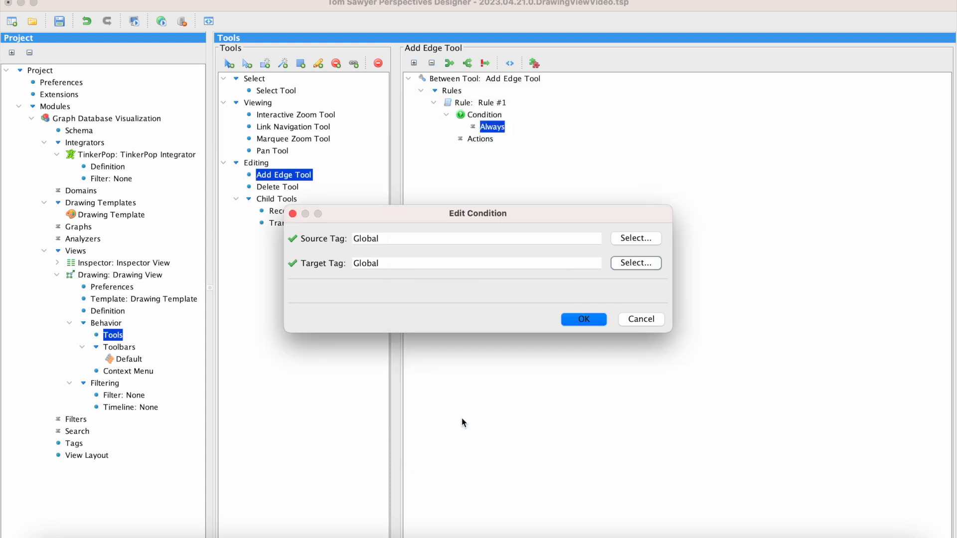
{"action": "left_click", "coordinate": [565, 318]}
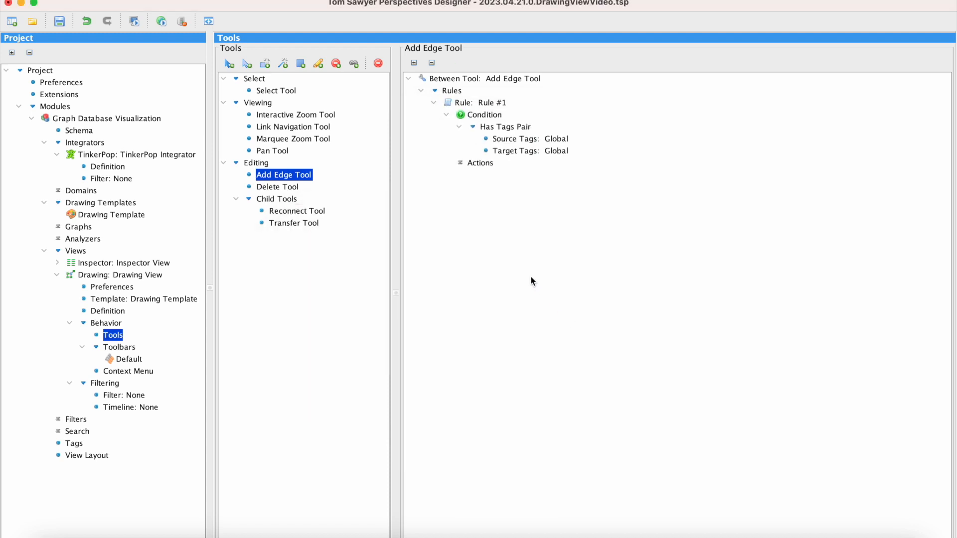
Add a Create Edge Element action to the rule with edge element followedBy, source $sourceElement() and target $targetElement()
{"action": "right_click", "coordinate": [490, 163]}
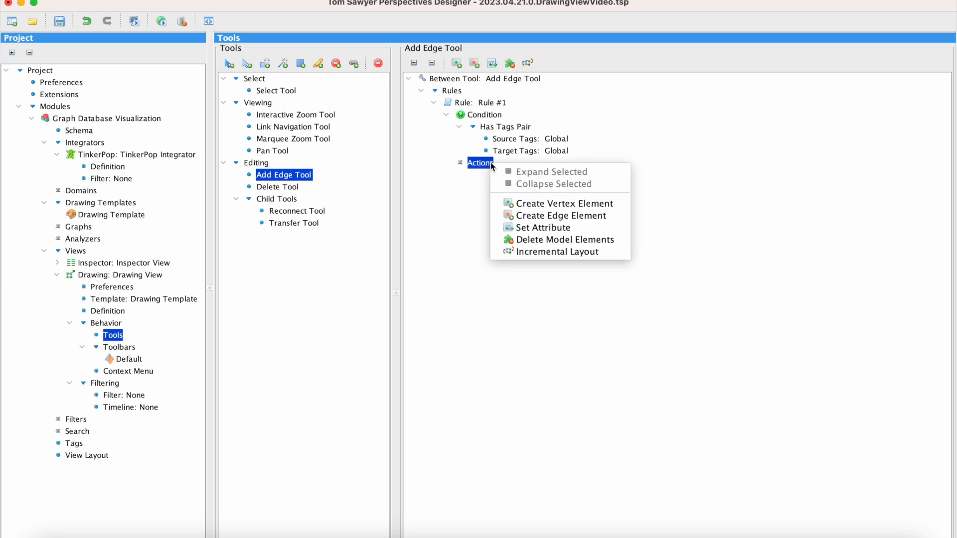
{"action": "left_click", "coordinate": [612, 217]}
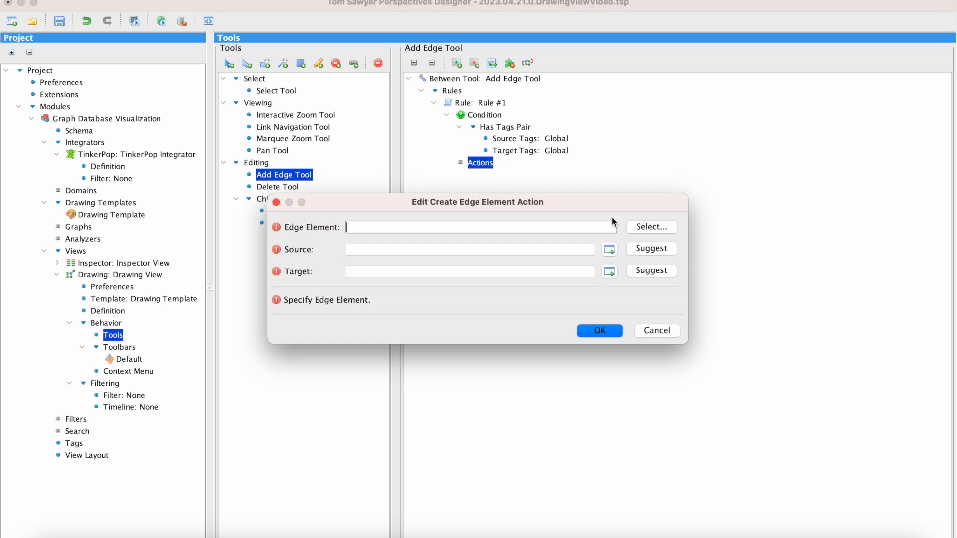
{"action": "left_click", "coordinate": [636, 228]}
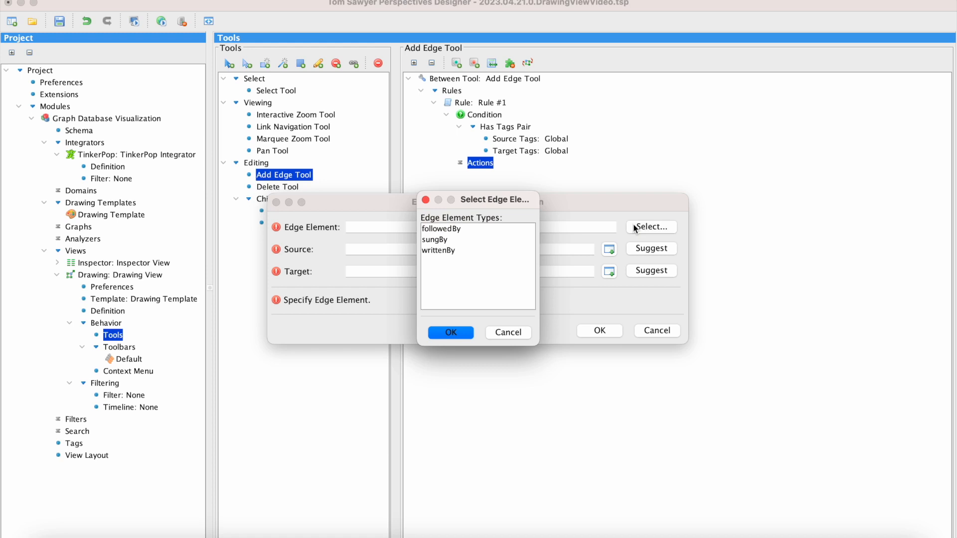
{"action": "left_click", "coordinate": [454, 231]}
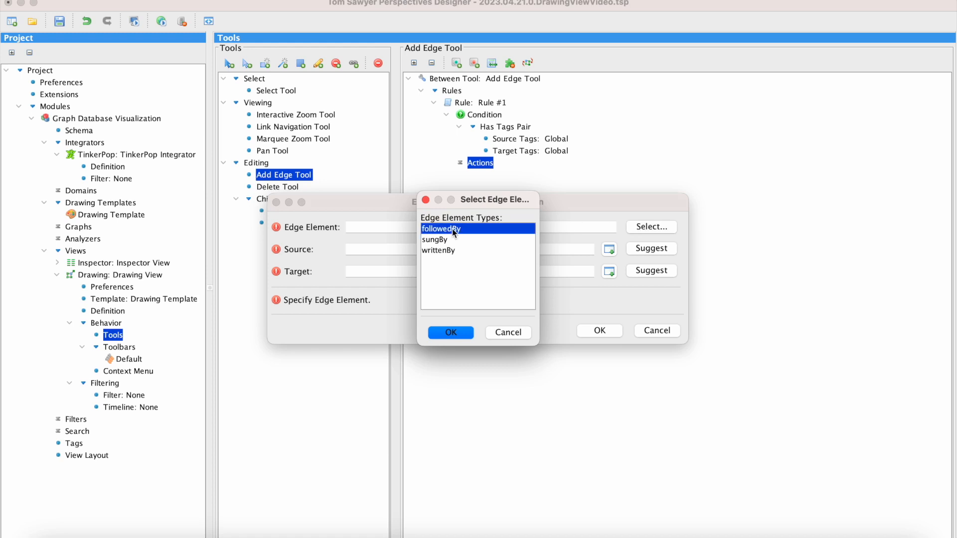
{"action": "left_click", "coordinate": [467, 333]}
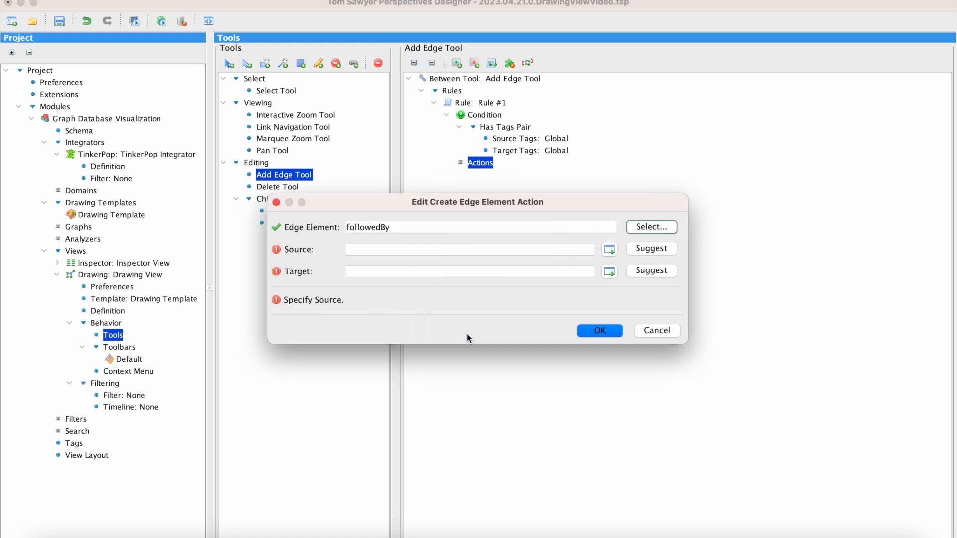
{"action": "left_click", "coordinate": [640, 250]}
{"action": "left_click", "coordinate": [478, 296]}
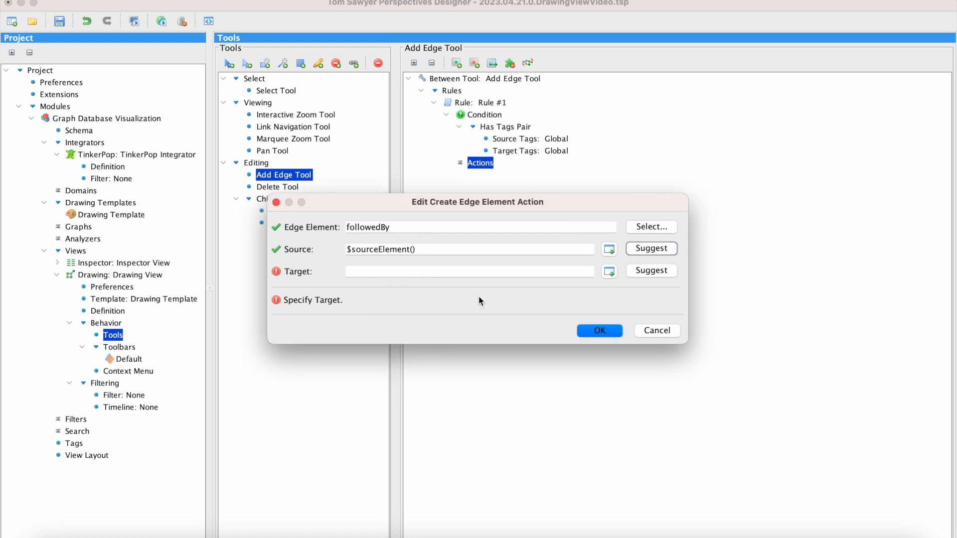
{"action": "left_click", "coordinate": [633, 271]}
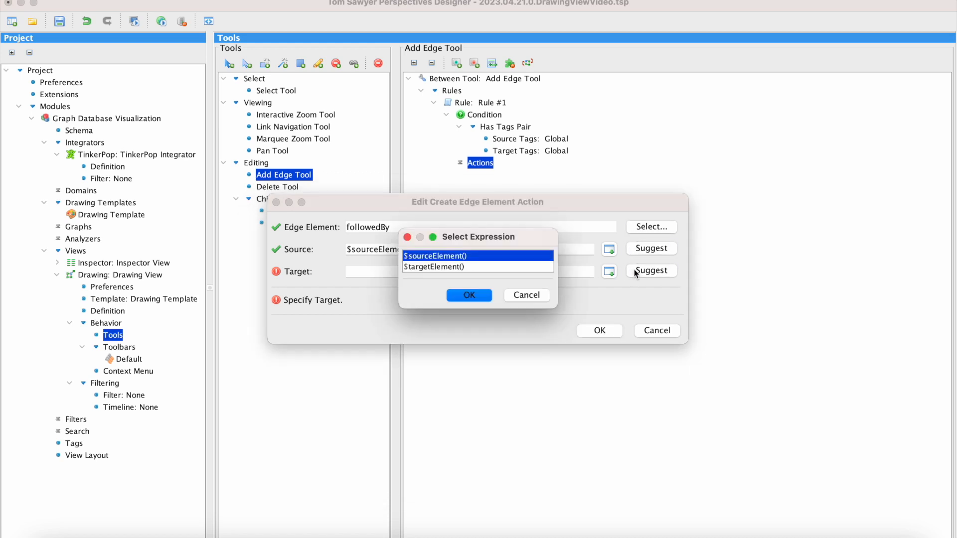
{"action": "left_click", "coordinate": [505, 268]}
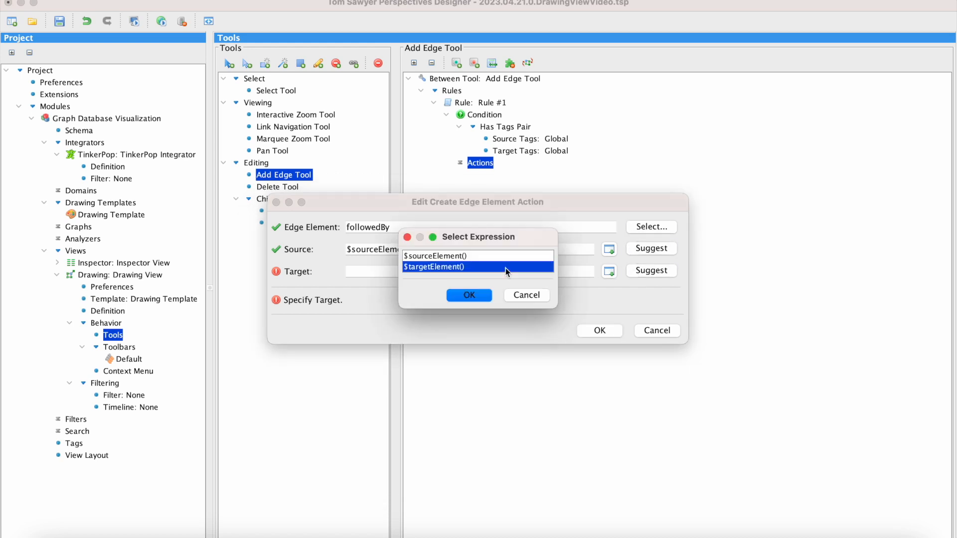
{"action": "left_click", "coordinate": [480, 298]}
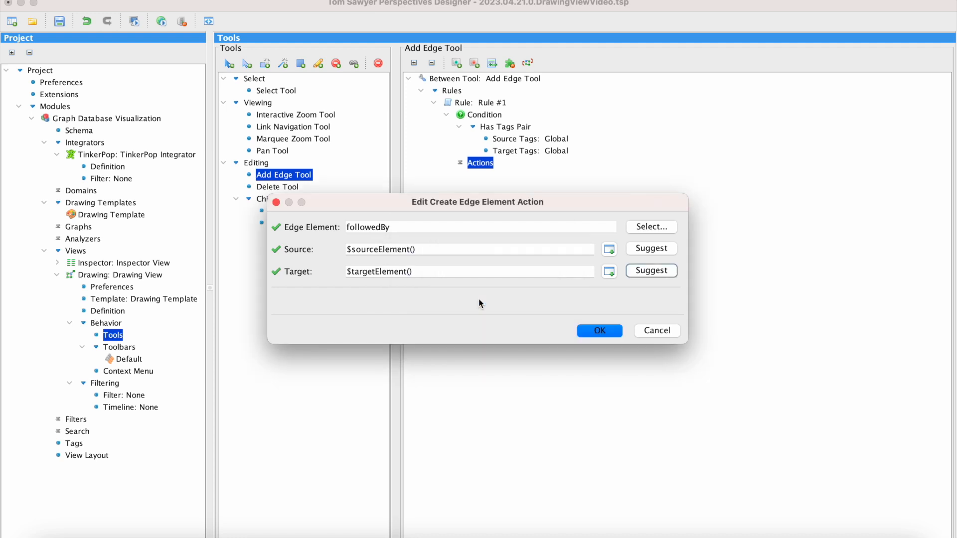
{"action": "left_click", "coordinate": [613, 329]}
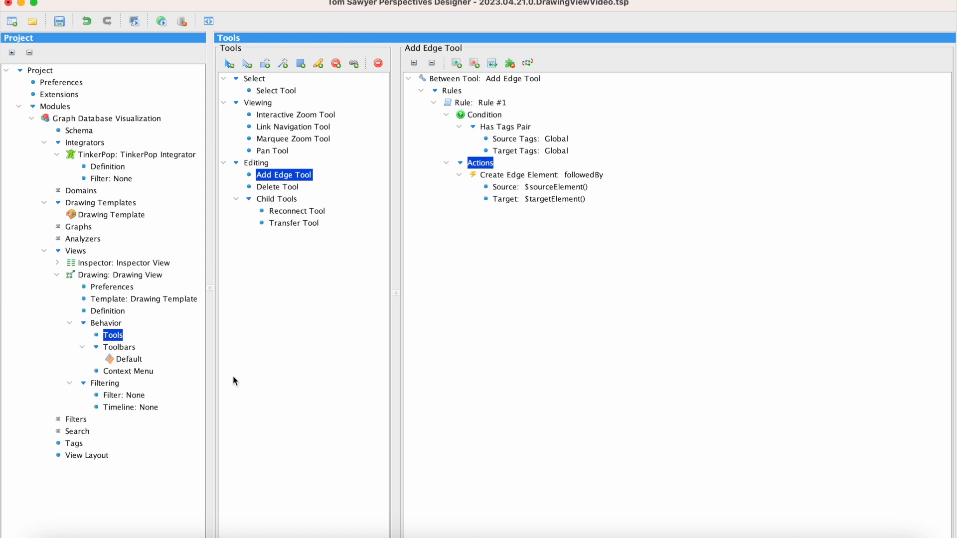
Review the properties and items of the Drawing View's Default toolbar
{"action": "left_click", "coordinate": [139, 360]}
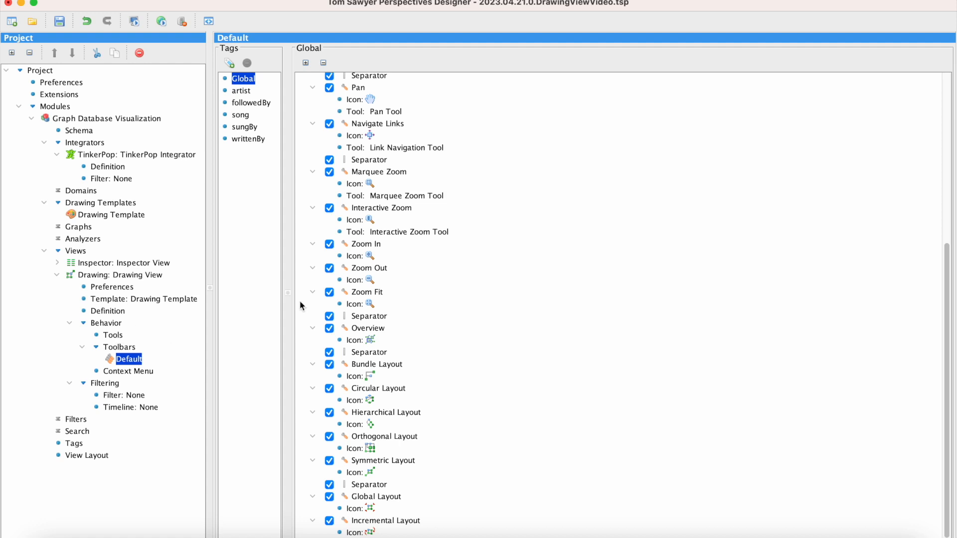
{"action": "scroll", "coordinate": [501, 244], "scroll_direction": "up", "scroll_amount": 10}
{"action": "scroll", "coordinate": [501, 244], "scroll_direction": "down", "scroll_amount": 10}
Add a toolbar named Edit Toolbar to the Drawing View and set its location to West
{"action": "right_click", "coordinate": [136, 349]}
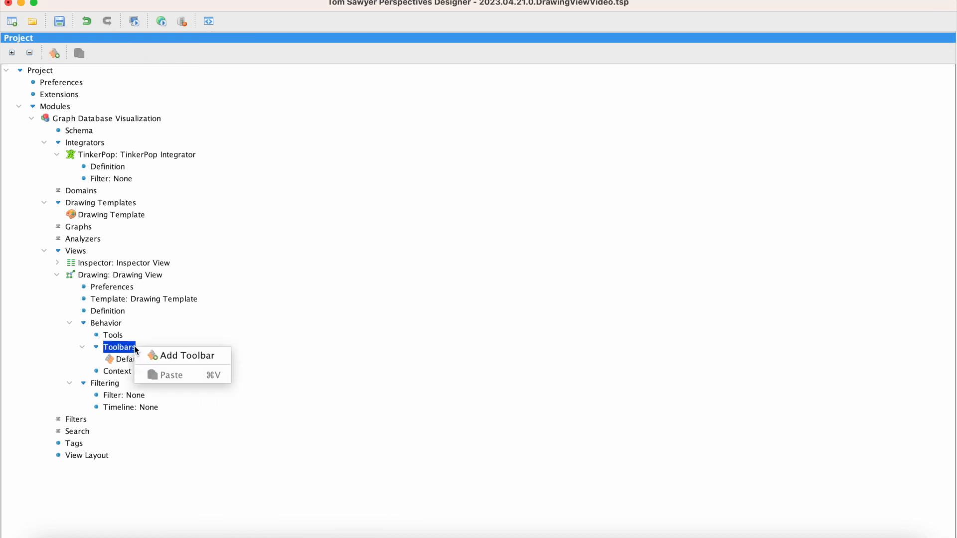
{"action": "left_click", "coordinate": [222, 356]}
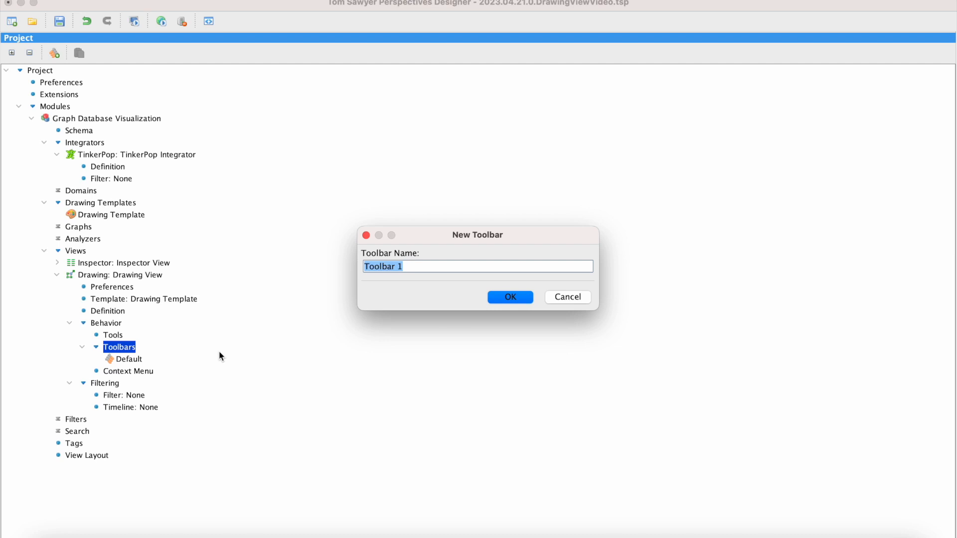
{"action": "type", "text": "Edit Toolbar"}
{"action": "key", "text": "Return"}
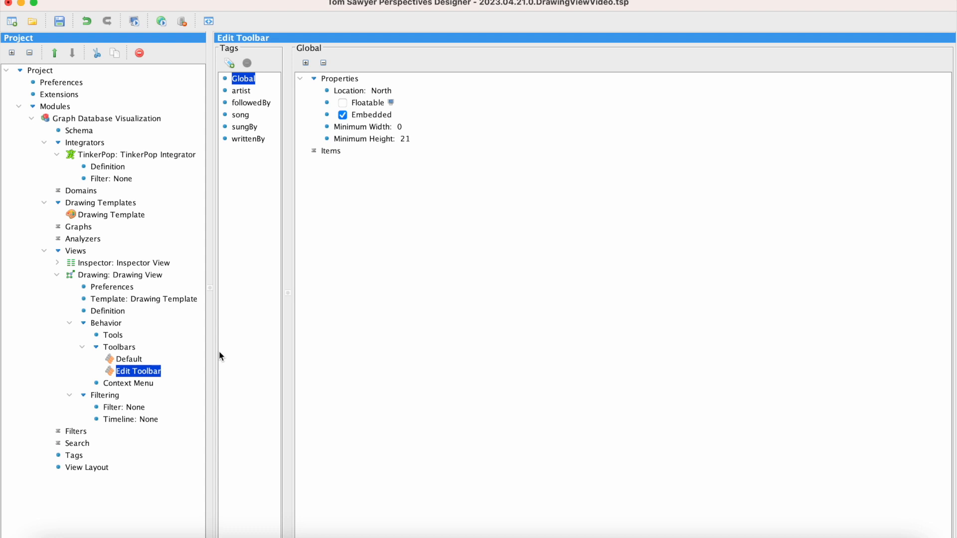
{"action": "left_click", "coordinate": [388, 90]}
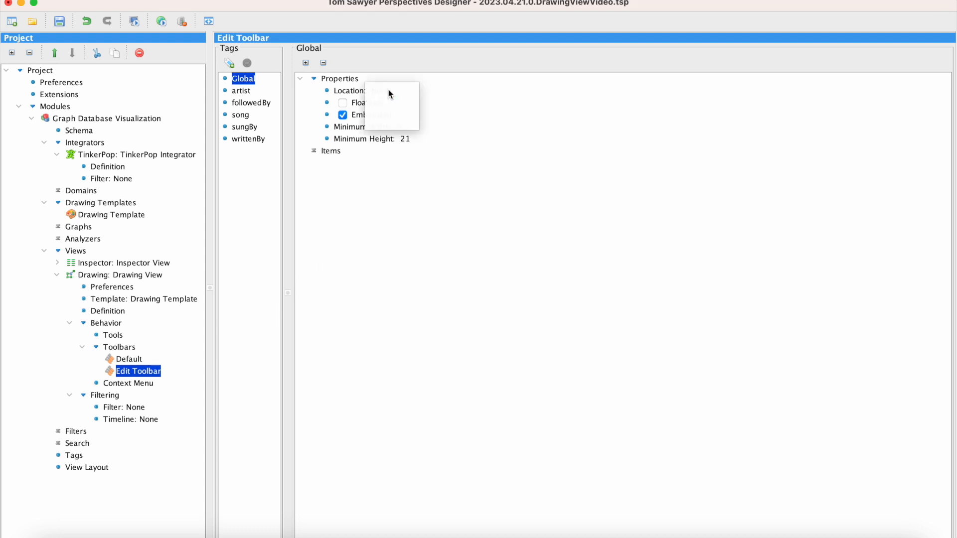
{"action": "left_click", "coordinate": [408, 123]}
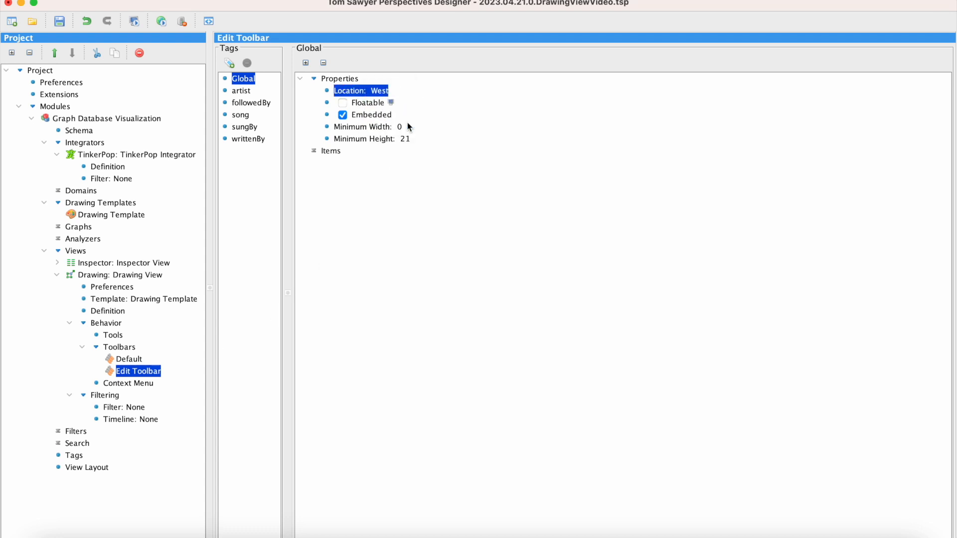
Add an Activate Tool item to the Edit Toolbar with its tool set to Add Edge Tool
{"action": "right_click", "coordinate": [338, 151]}
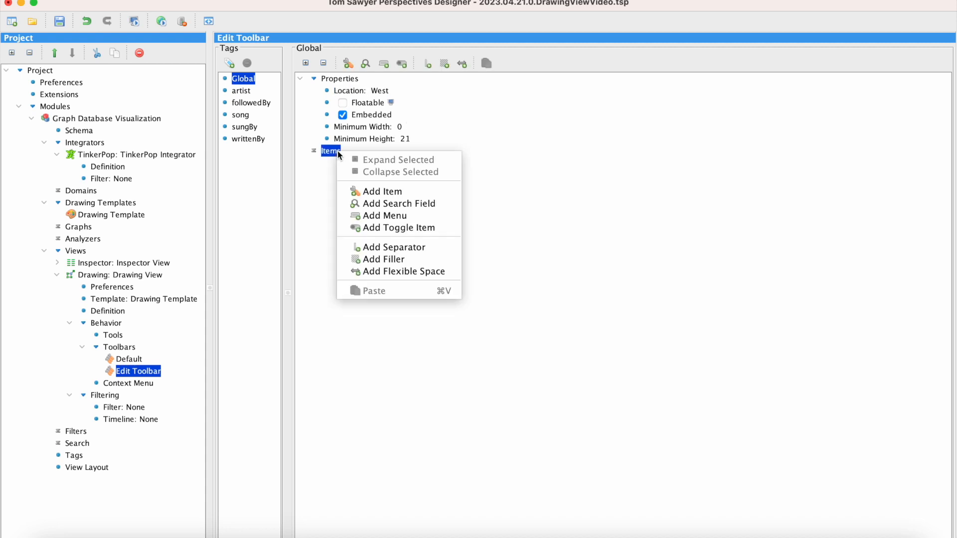
{"action": "left_click", "coordinate": [414, 194]}
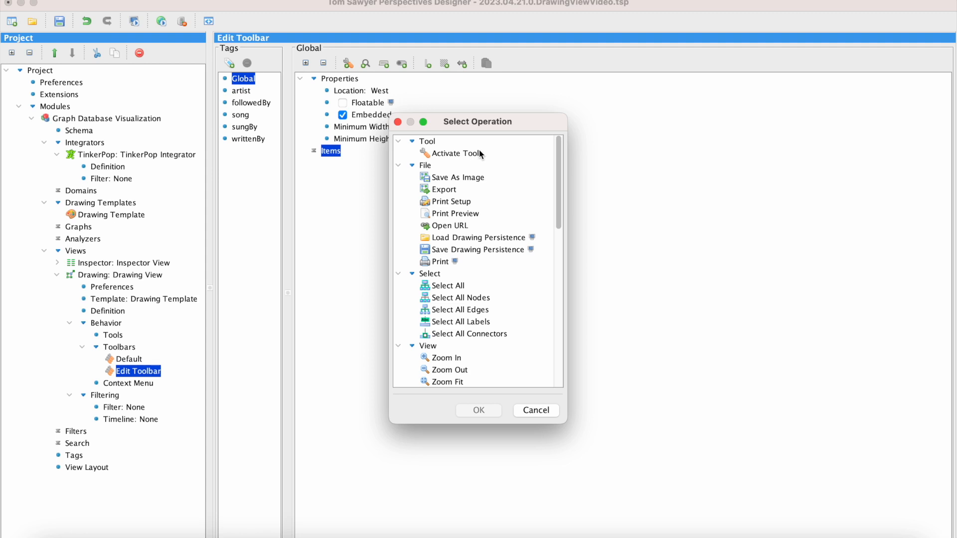
{"action": "left_click", "coordinate": [477, 153]}
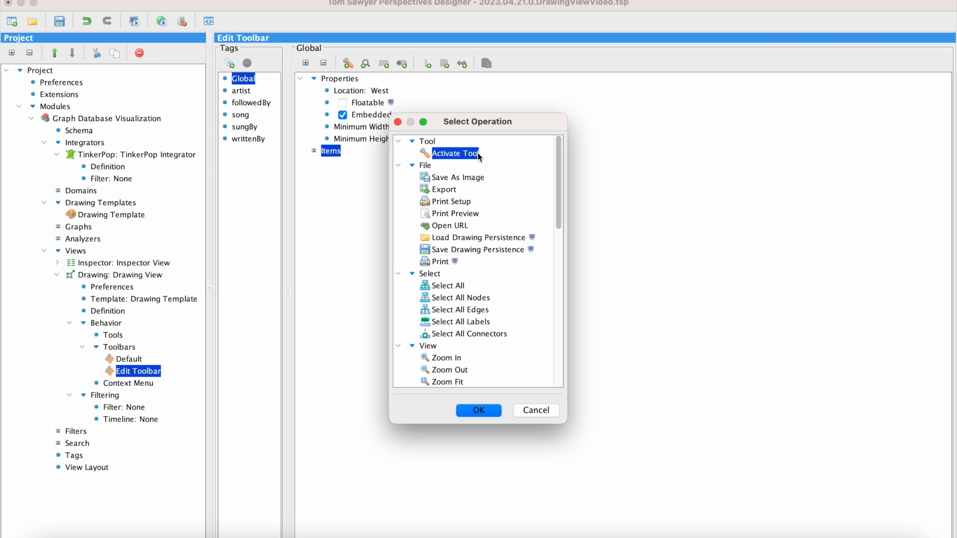
{"action": "double_click", "coordinate": [478, 152]}
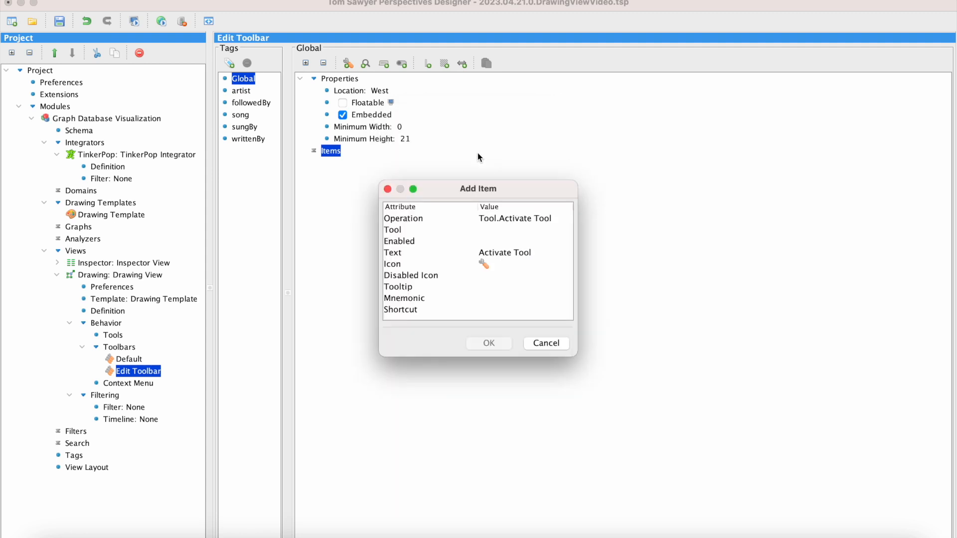
{"action": "left_click", "coordinate": [487, 232]}
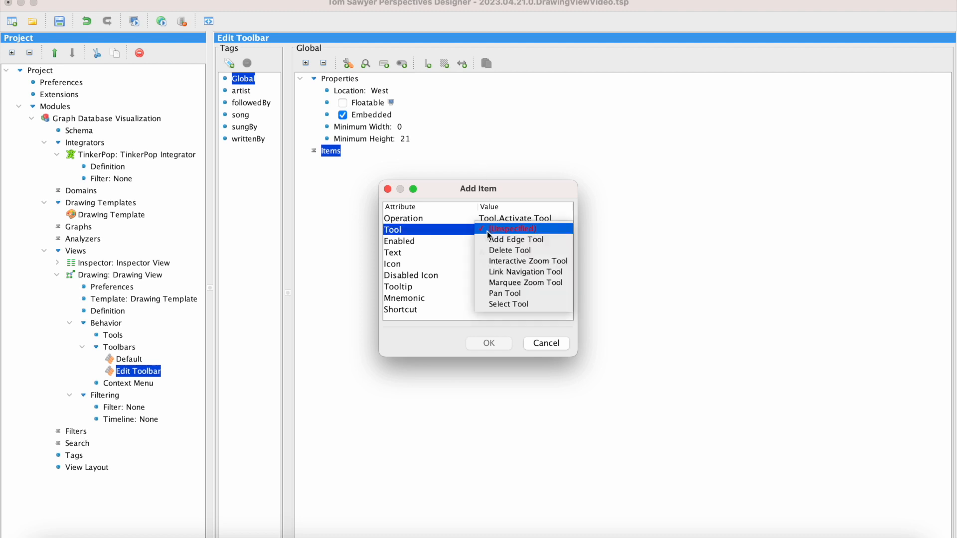
{"action": "left_click", "coordinate": [556, 239]}
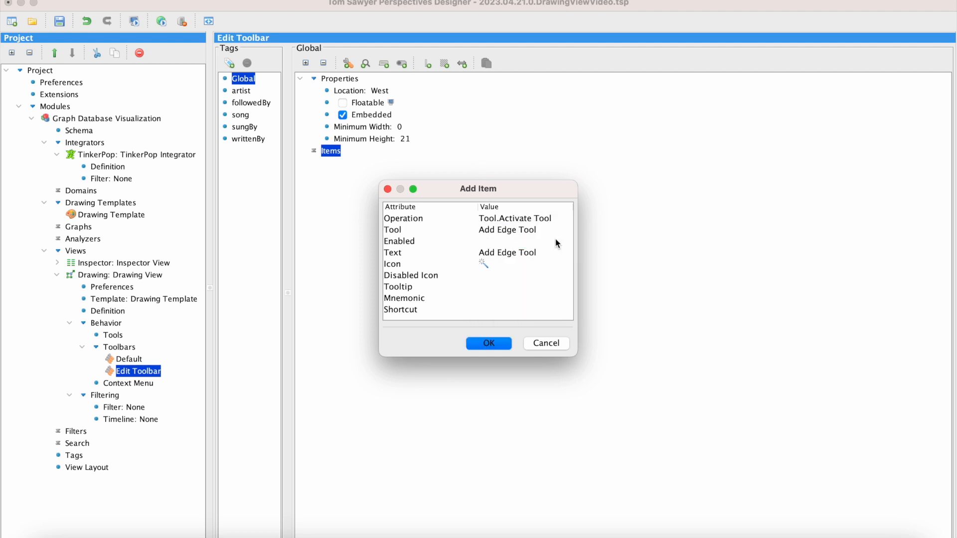
{"action": "left_click", "coordinate": [503, 343]}
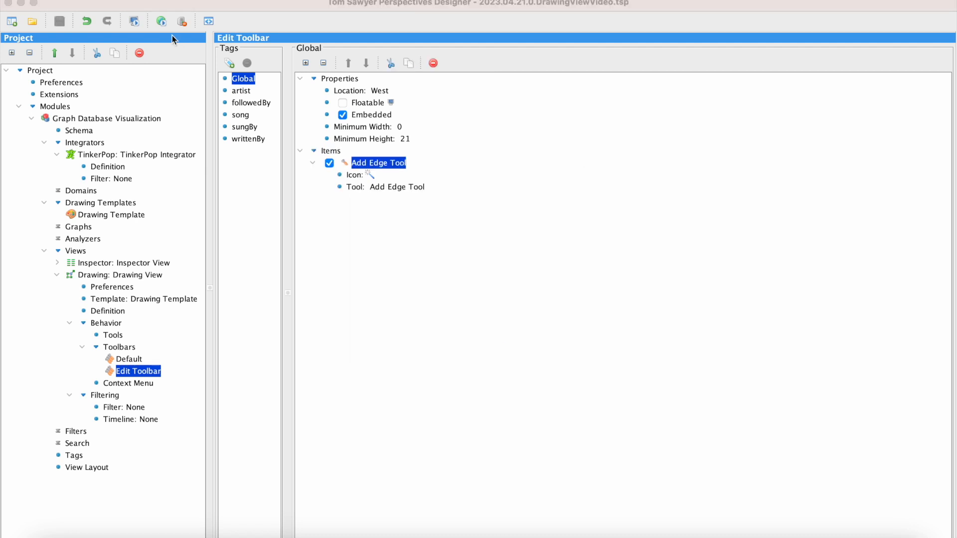
Preview the project in the web browser and marquee-zoom into the part of the graph containing the MONA and Spencer_Davis nodes
{"action": "left_click", "coordinate": [161, 21]}
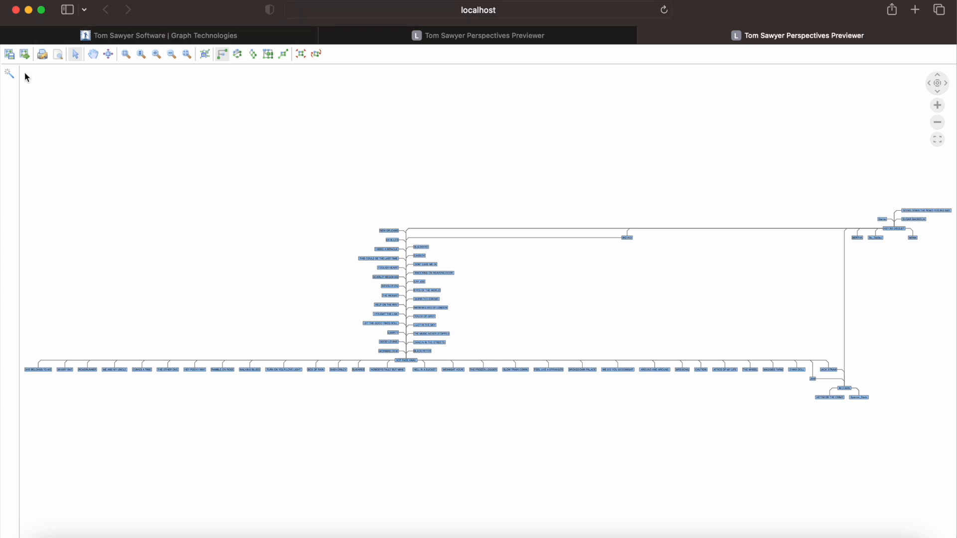
{"action": "left_click", "coordinate": [127, 54]}
{"action": "left_click_drag", "start_coordinate": [703, 136], "coordinate": [949, 449]}
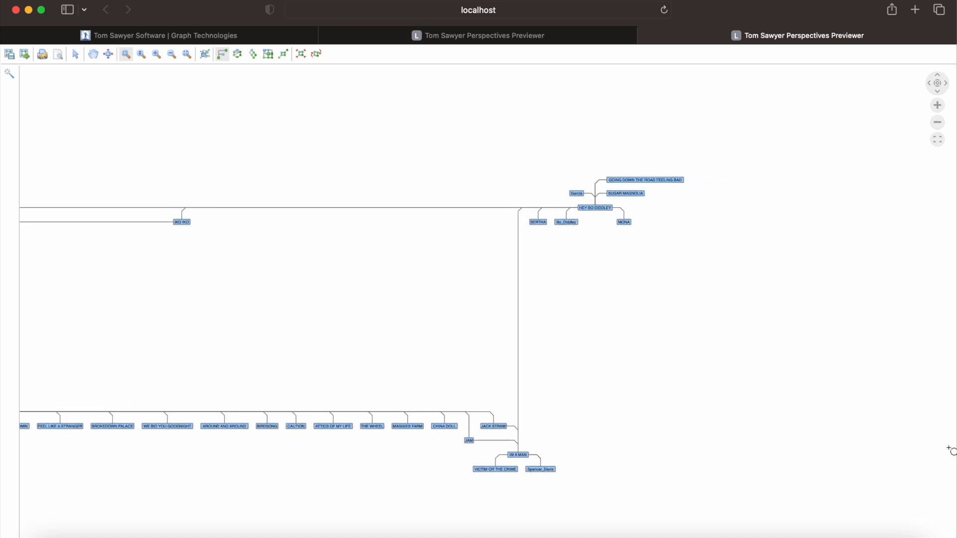
Draw an edge from the Spencer_Davis node to the MONA node with the Add Edge Tool and run Incremental Layout
{"action": "left_click", "coordinate": [10, 75]}
{"action": "left_click_drag", "start_coordinate": [549, 470], "coordinate": [626, 222]}
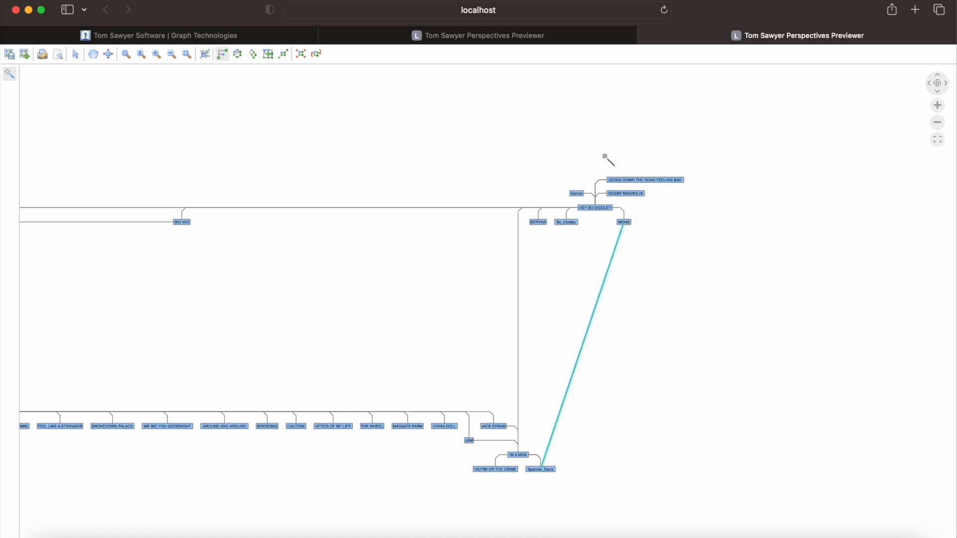
{"action": "left_click", "coordinate": [321, 58]}
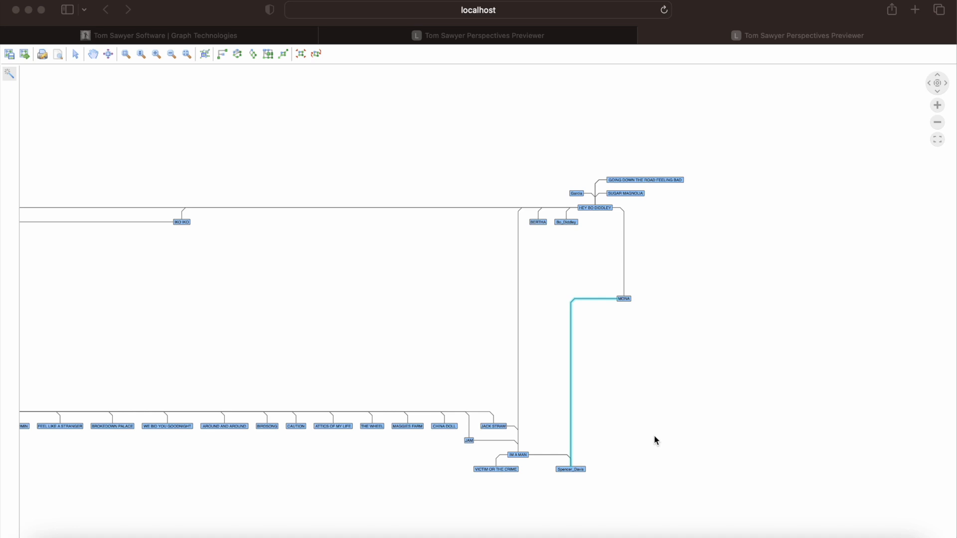
Switch to Perspectives Designer and start a new item for the Drawing View's context menu with the Open View Dialog operation
{"action": "left_click", "coordinate": [783, 537]}
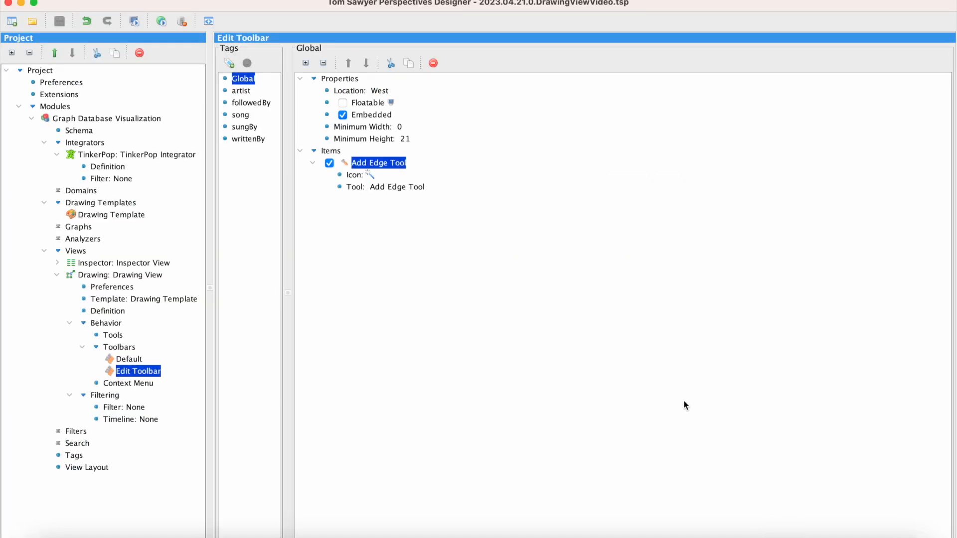
{"action": "left_click", "coordinate": [150, 383]}
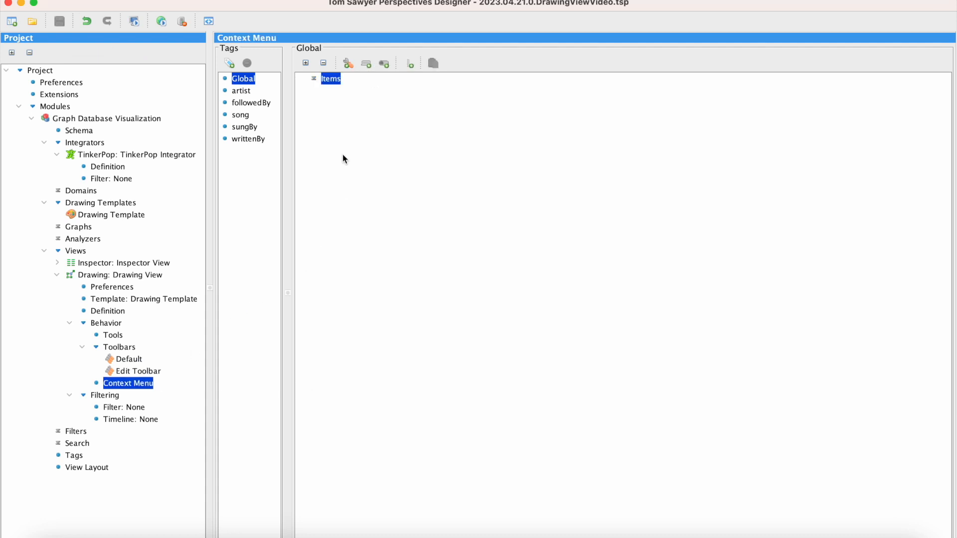
{"action": "right_click", "coordinate": [338, 82]}
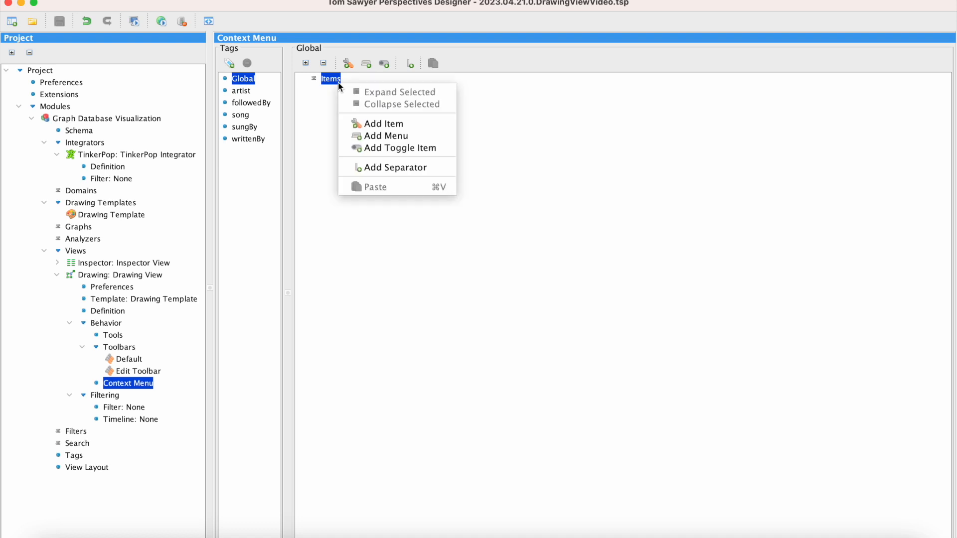
{"action": "left_click", "coordinate": [408, 124]}
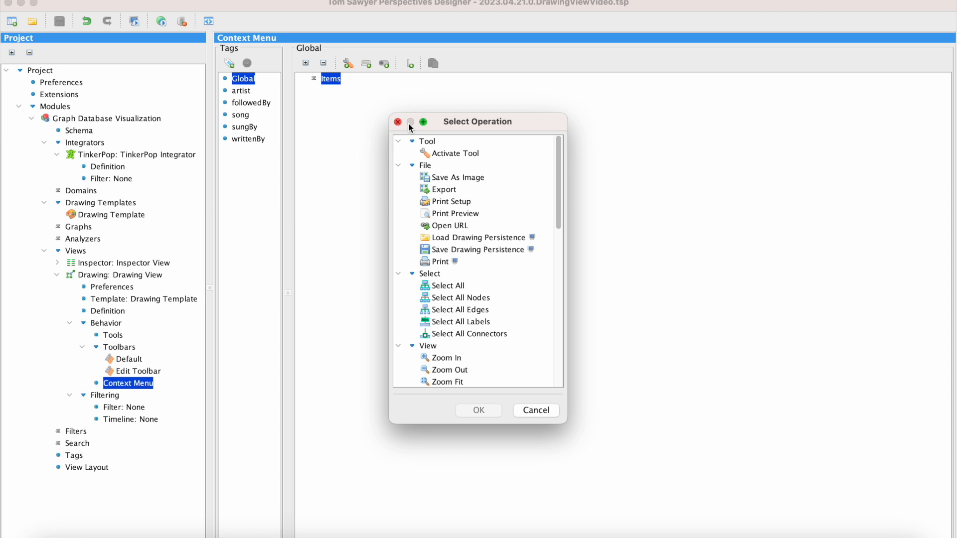
{"action": "scroll", "coordinate": [536, 344], "scroll_direction": "down", "scroll_amount": 10}
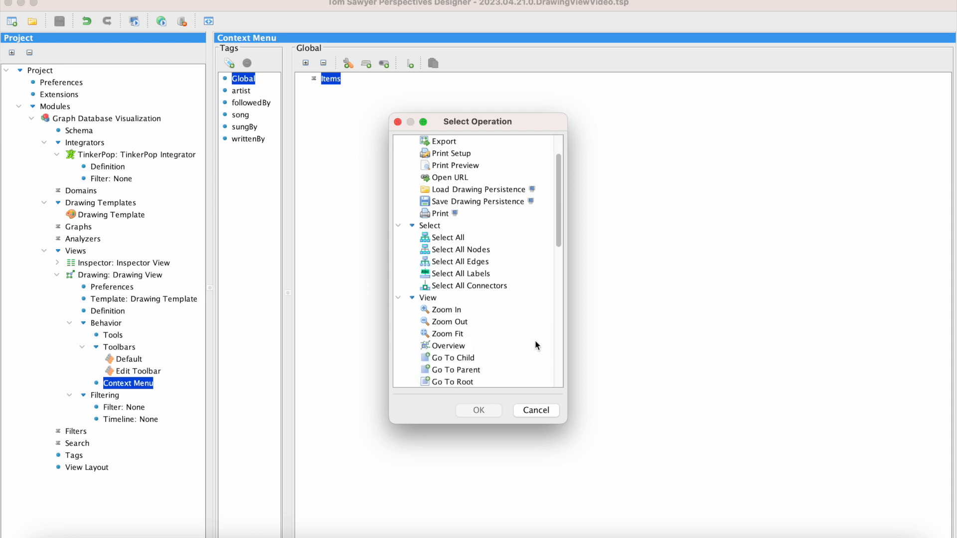
{"action": "scroll", "coordinate": [536, 345], "scroll_direction": "down", "scroll_amount": 5}
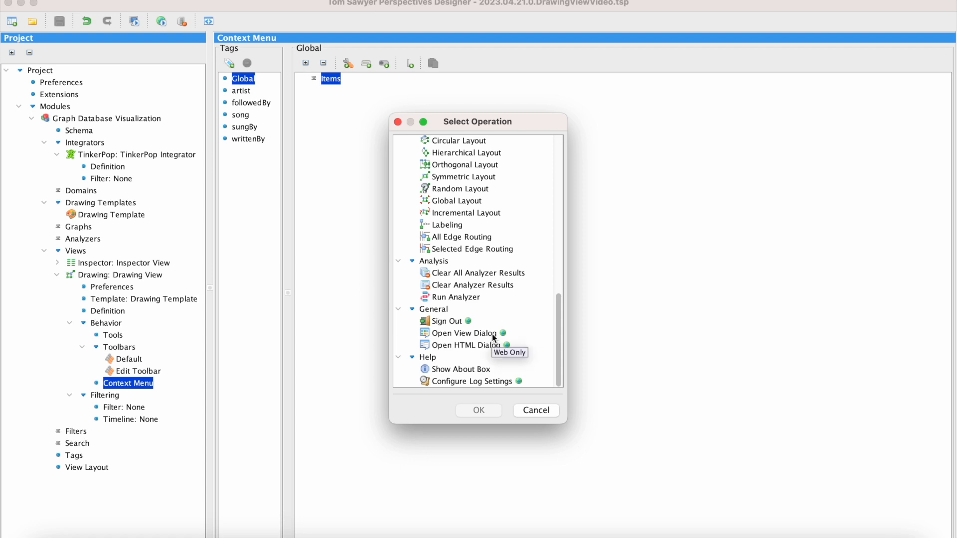
{"action": "left_click", "coordinate": [492, 334]}
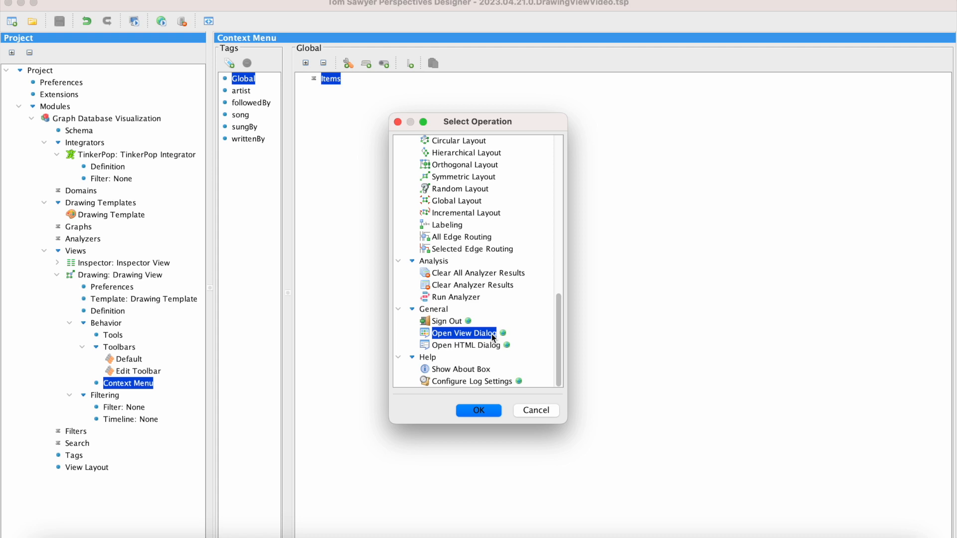
{"action": "left_click", "coordinate": [497, 412]}
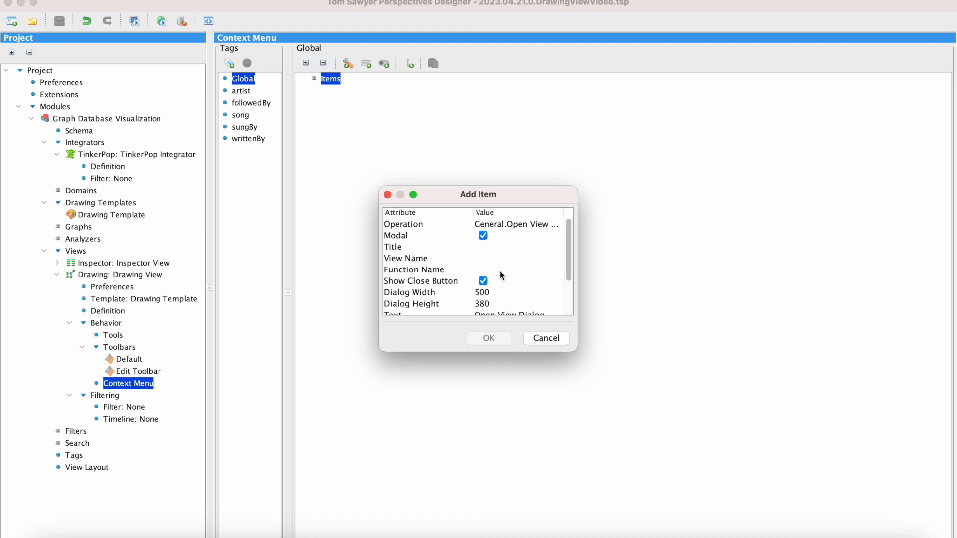
Set the new context menu item's dialog title to Inspector and its view name to Inspector View
{"action": "left_click", "coordinate": [496, 248]}
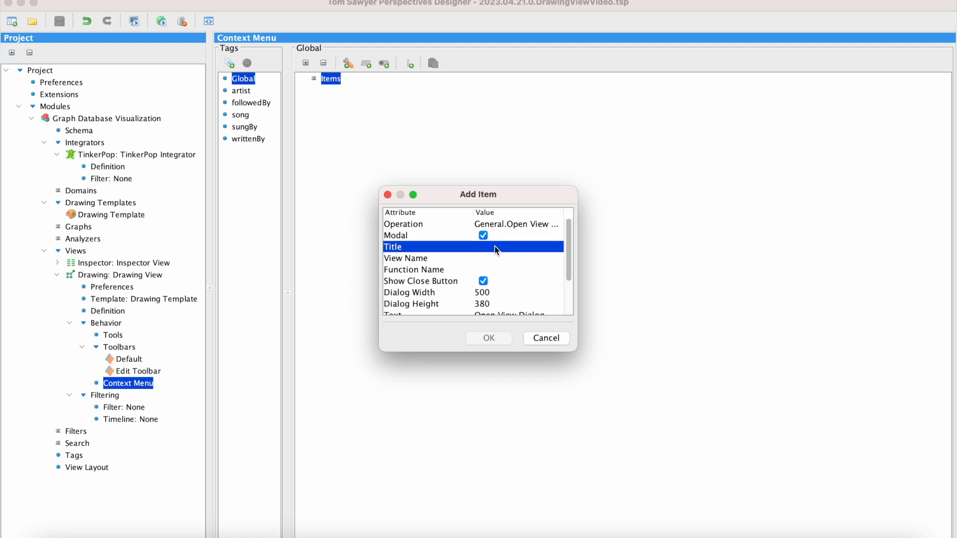
{"action": "left_click", "coordinate": [495, 246]}
{"action": "type", "text": "In"}
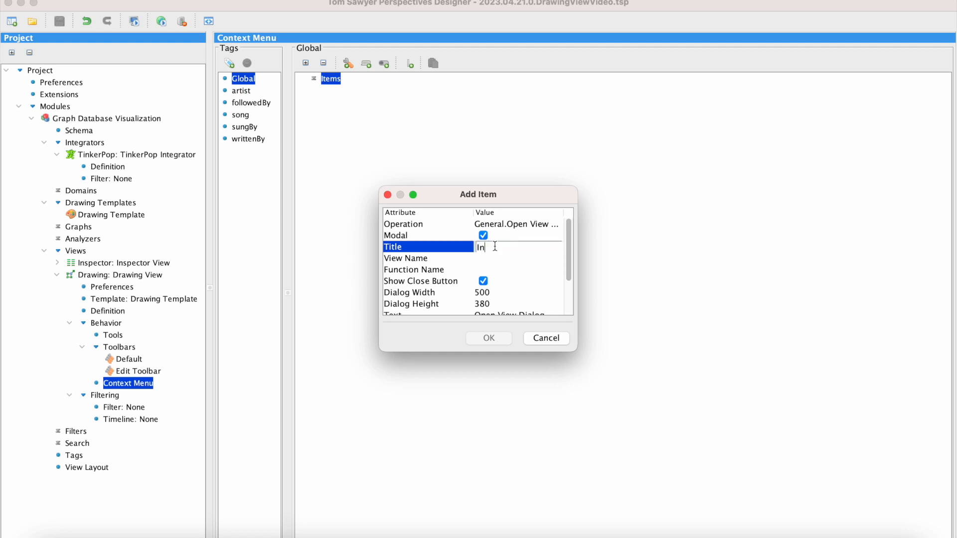
{"action": "type", "text": "spector"}
{"action": "left_click", "coordinate": [496, 258]}
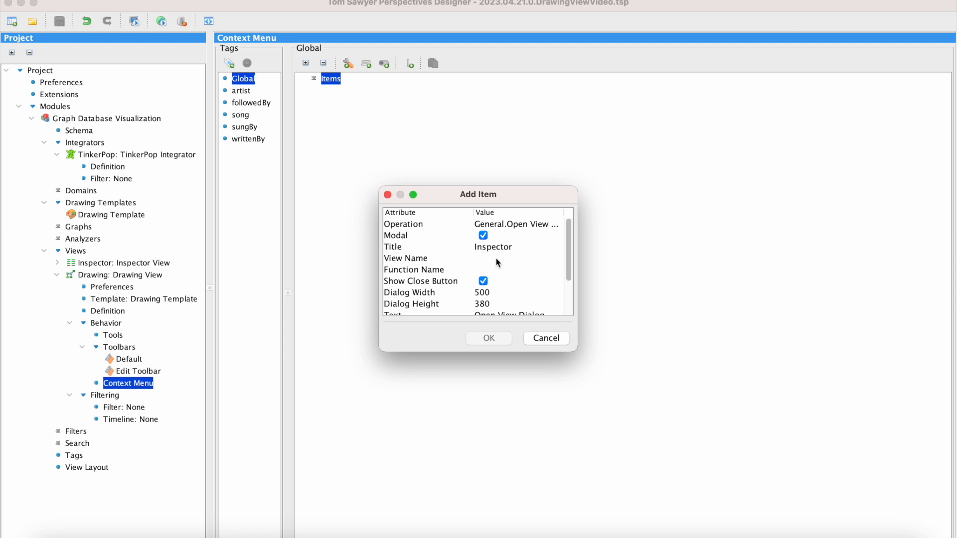
{"action": "left_click", "coordinate": [496, 258]}
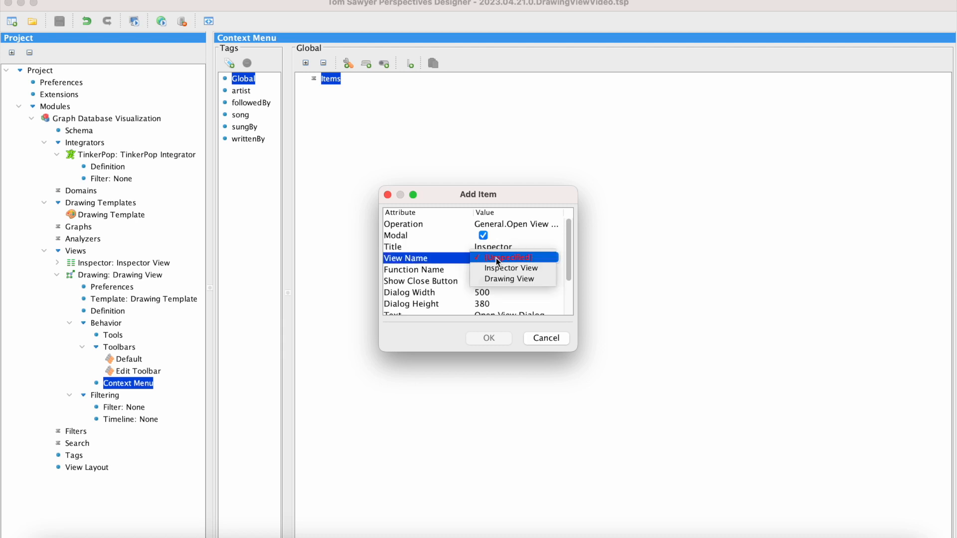
{"action": "left_click", "coordinate": [543, 270]}
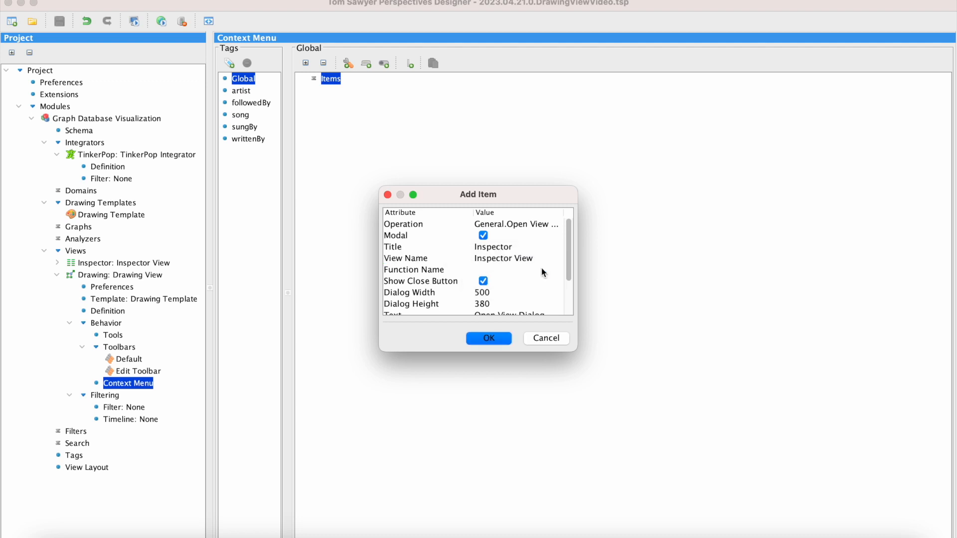
Set the item's tooltip to Show Inspector and add the item to the context menu
{"action": "scroll", "coordinate": [542, 268], "scroll_direction": "down", "scroll_amount": 3}
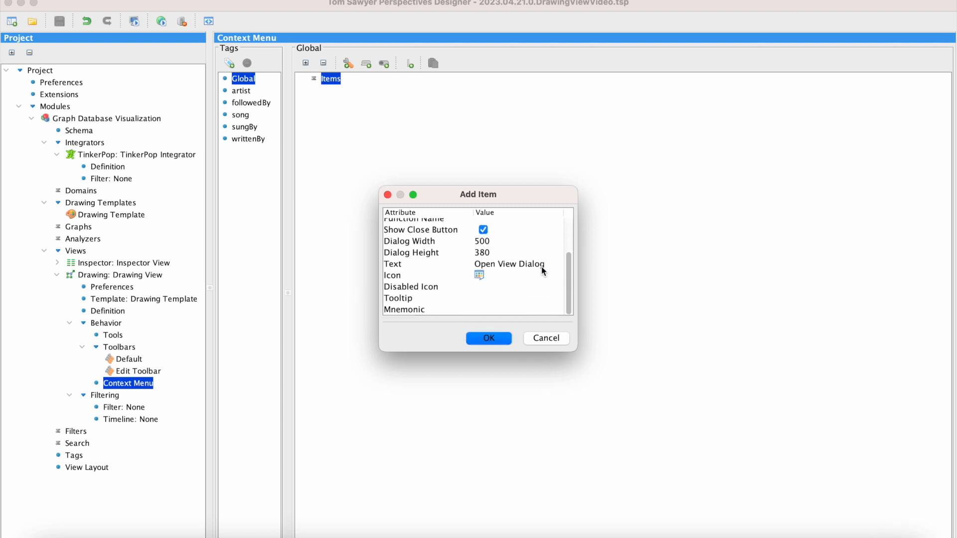
{"action": "left_click", "coordinate": [482, 298]}
{"action": "left_click", "coordinate": [482, 298]}
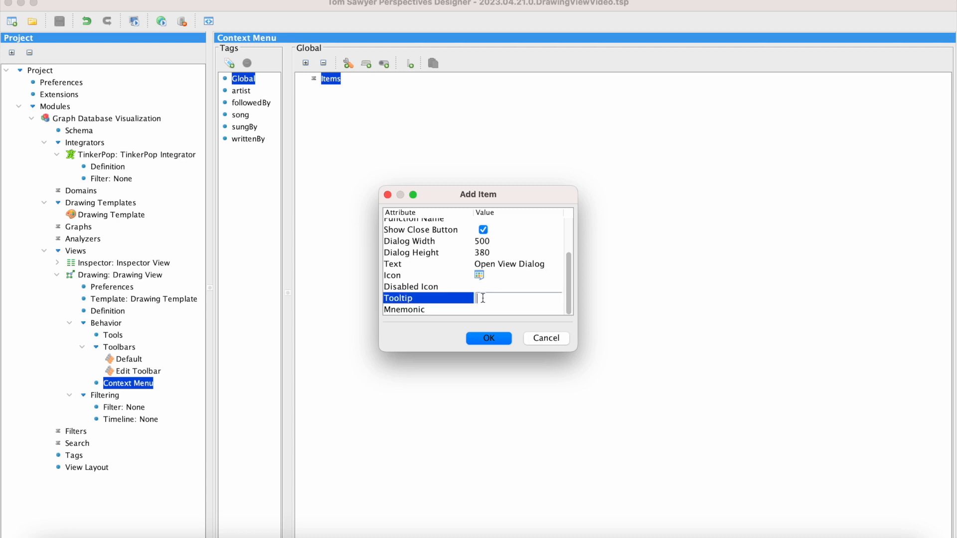
{"action": "type", "text": "Show Inspector"}
{"action": "key", "text": "Return"}
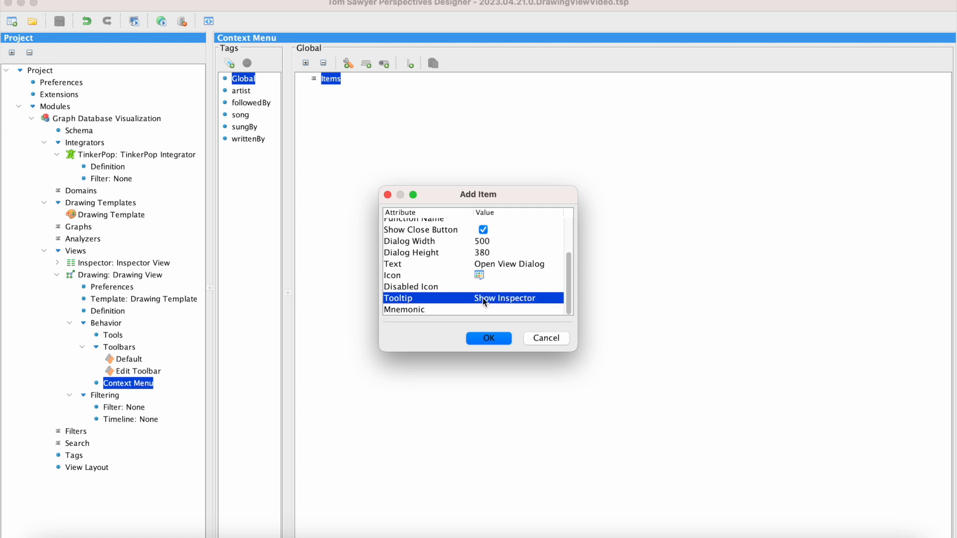
{"action": "left_click", "coordinate": [504, 340]}
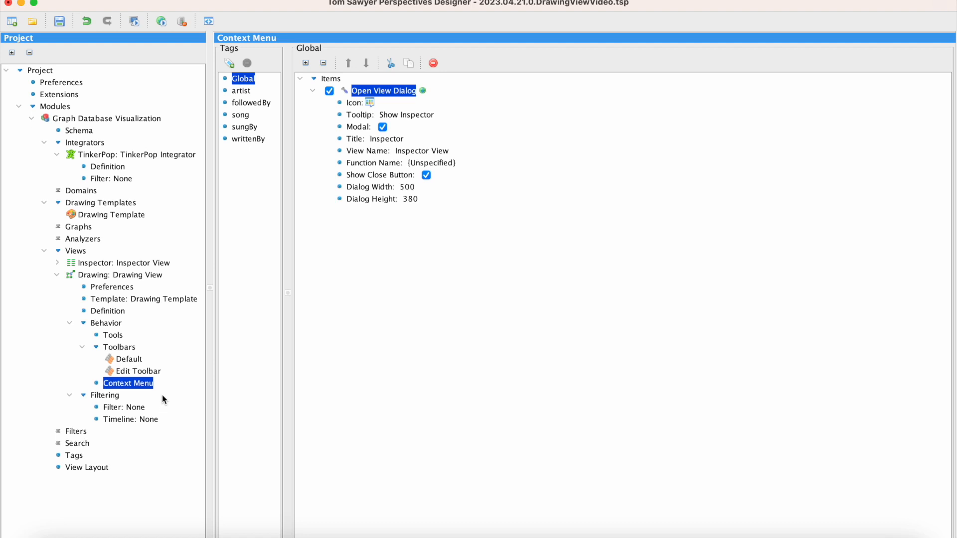
Preview the project in the web browser and open the Inspector dialog for the KNOCKING ON HEAVENS DOOR song node
{"action": "left_click", "coordinate": [161, 22]}
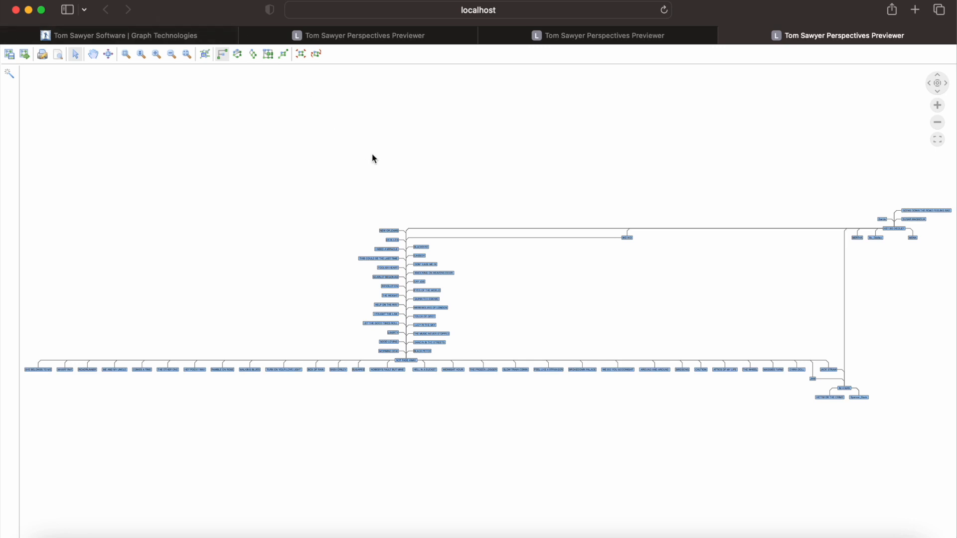
{"action": "left_click", "coordinate": [453, 275]}
{"action": "right_click", "coordinate": [452, 275]}
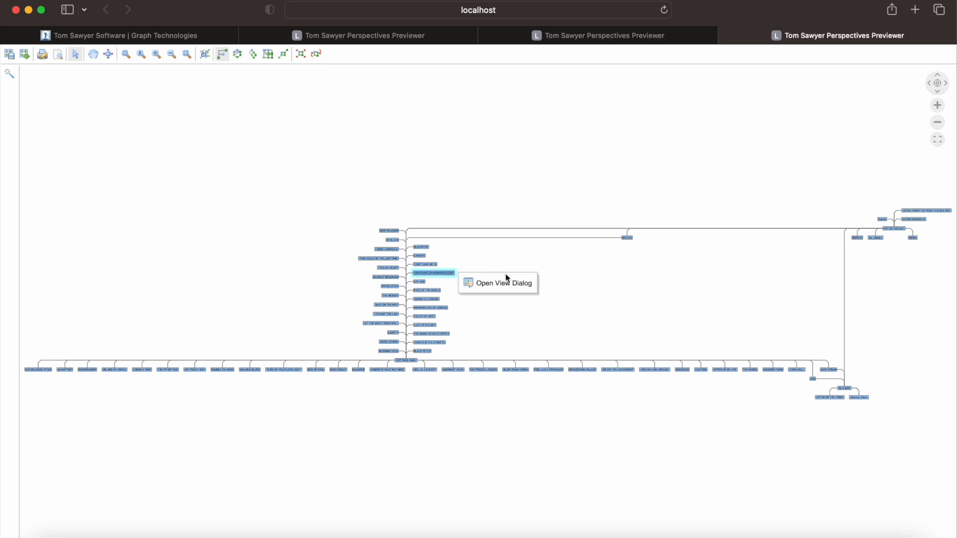
{"action": "left_click", "coordinate": [532, 290]}
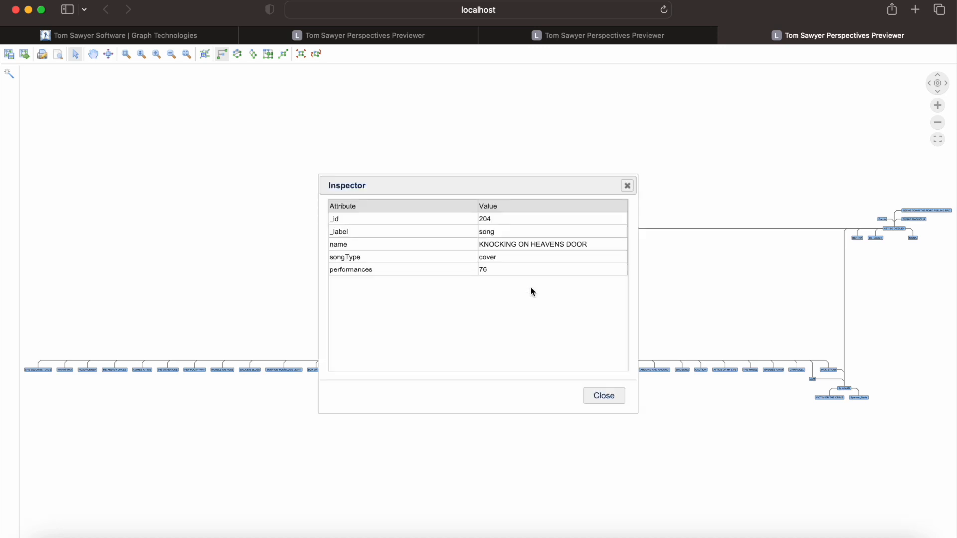